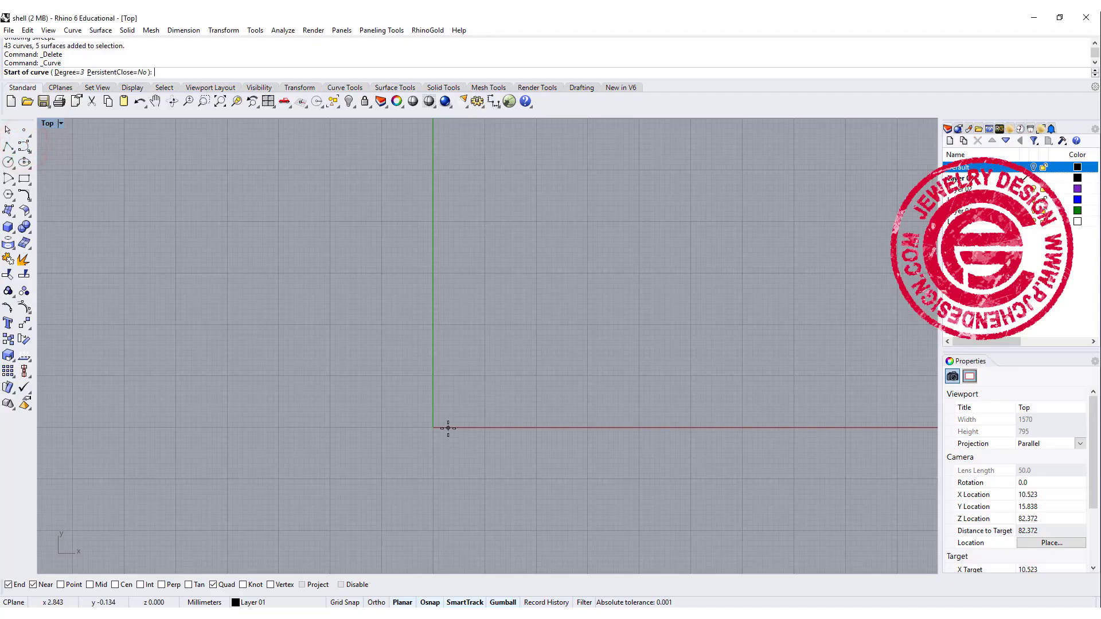
Draw a closed, rounded-triangle shell outline about 43 mm tall in the Top view, starting and ending at the origin (0).
{"action": "type", "text": "0"}
{"action": "key", "text": "Return"}
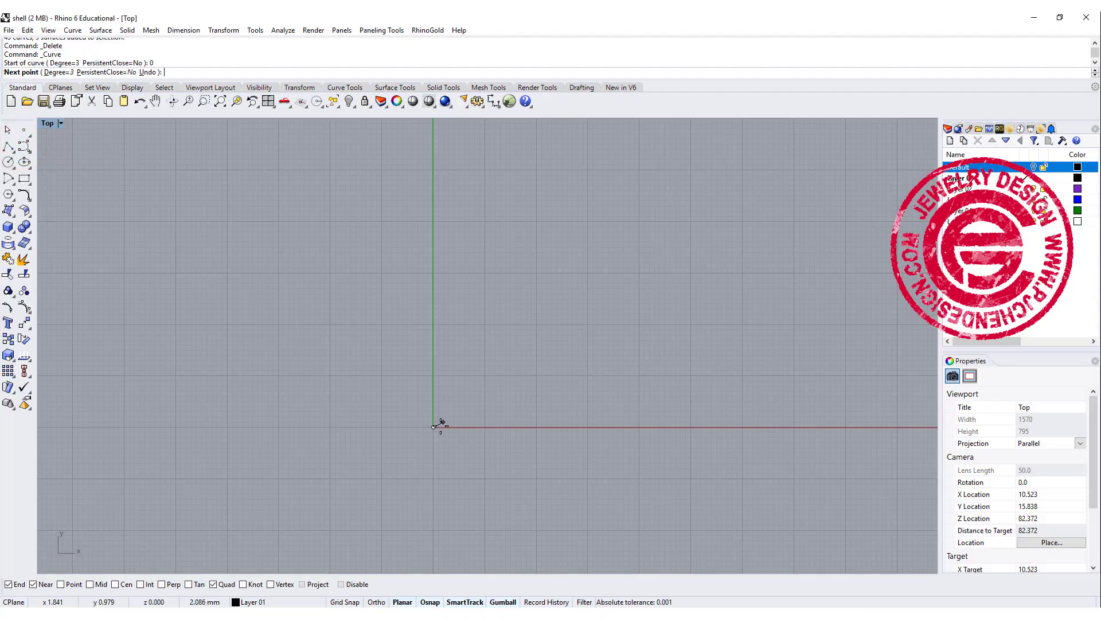
{"action": "left_click", "coordinate": [410, 427]}
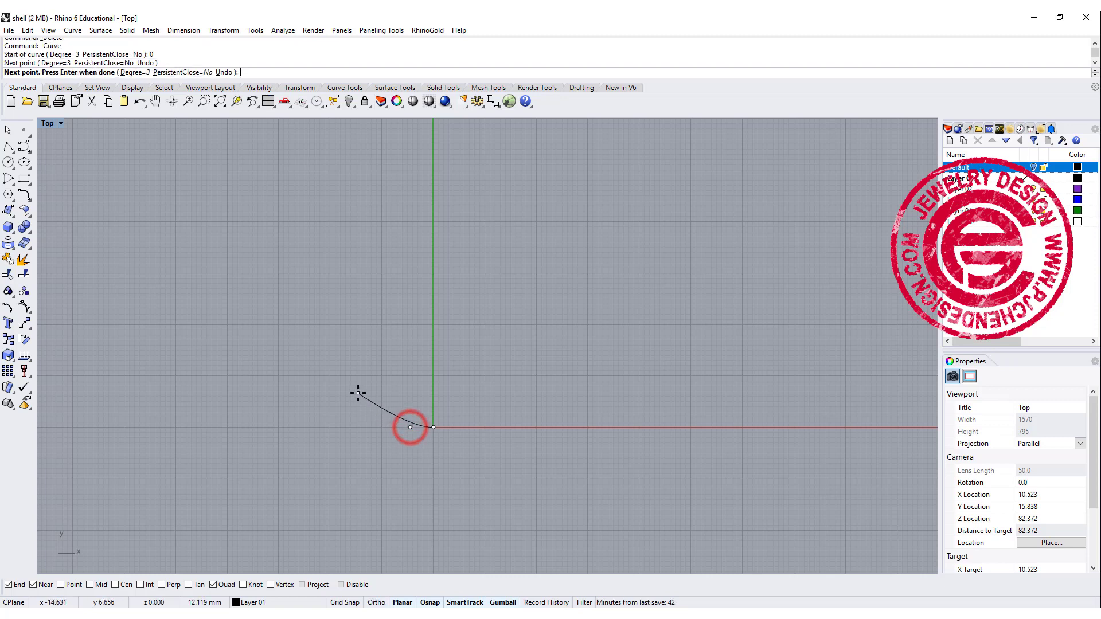
{"action": "left_click", "coordinate": [348, 358]}
{"action": "left_click", "coordinate": [320, 285]}
{"action": "left_click", "coordinate": [317, 248]}
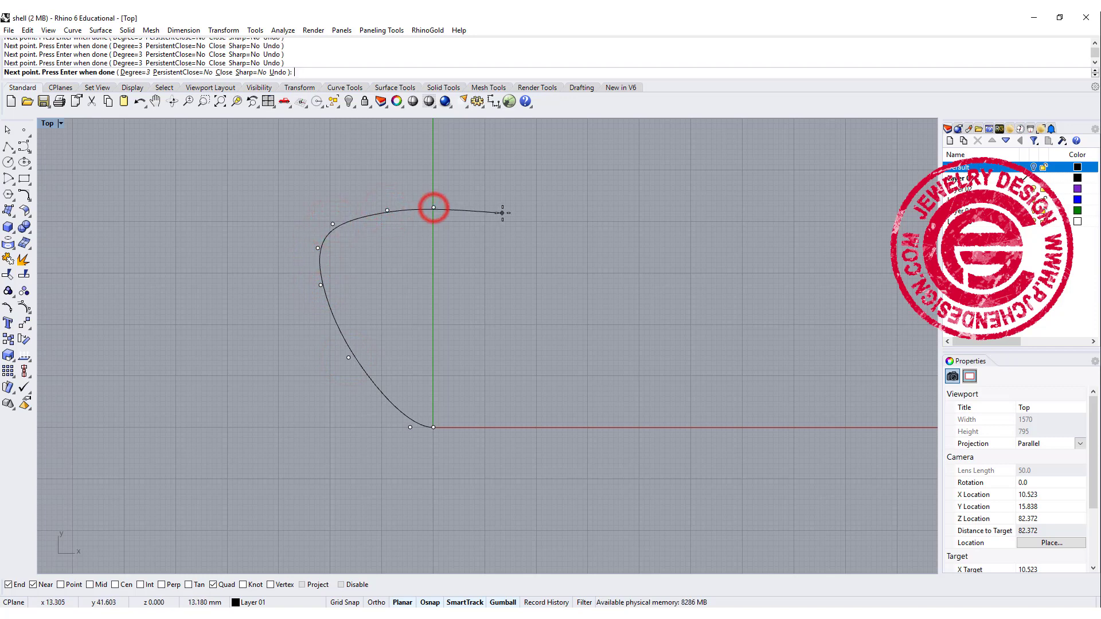
{"action": "left_click", "coordinate": [500, 206]}
{"action": "left_click", "coordinate": [538, 220]}
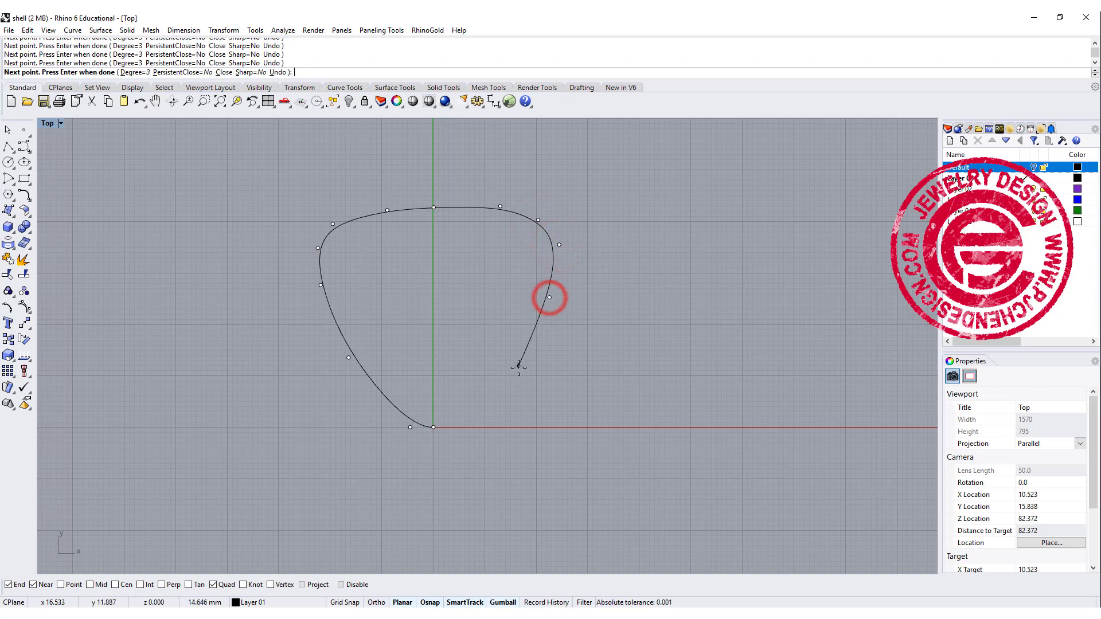
{"action": "left_click", "coordinate": [518, 367]}
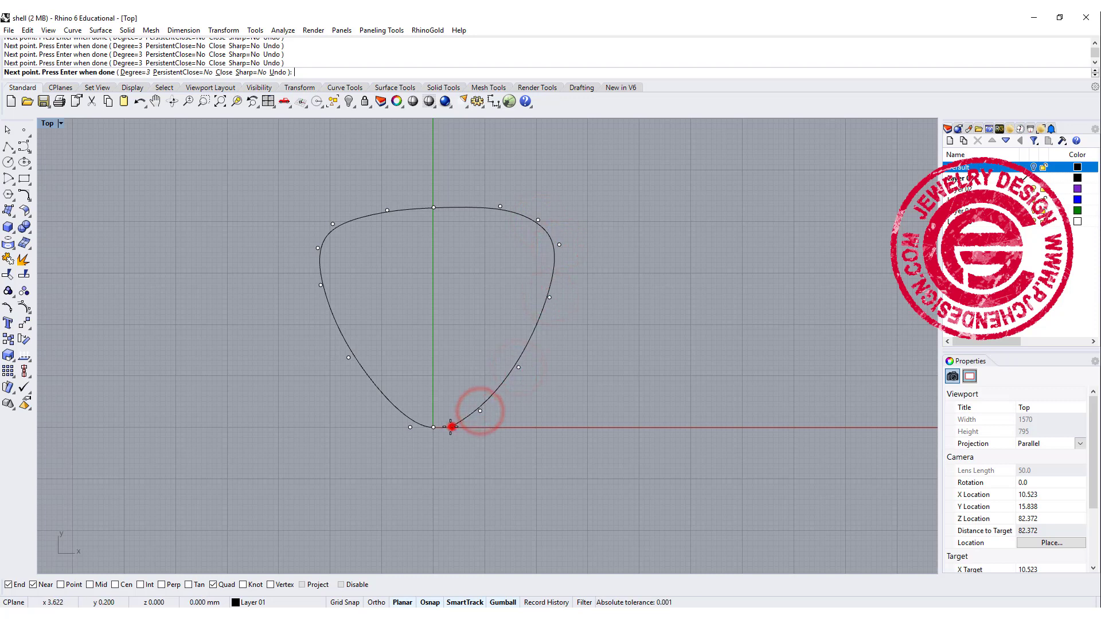
{"action": "left_click", "coordinate": [433, 427]}
Show the outline's control points and move the two upper points near the Y axis slightly upward, leaving point editing when finished.
{"action": "right_click_drag", "start_coordinate": [494, 295], "coordinate": [468, 325]}
{"action": "left_click", "coordinate": [376, 243]}
{"action": "scroll", "coordinate": [394, 243], "scroll_direction": "up", "scroll_amount": 4}
{"action": "key", "text": "F10"}
{"action": "left_click_drag", "start_coordinate": [395, 210], "coordinate": [435, 241]}
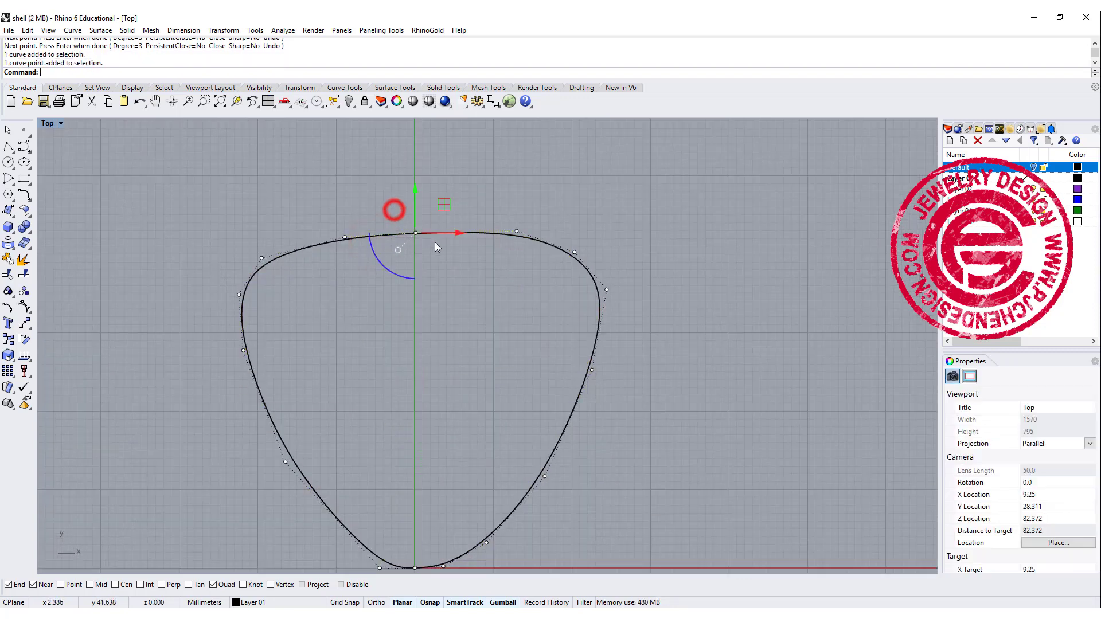
{"action": "left_click_drag", "start_coordinate": [325, 205], "coordinate": [439, 247]}
{"action": "left_click_drag", "start_coordinate": [408, 205], "coordinate": [408, 199]}
{"action": "key", "text": "Escape"}
{"action": "key", "text": "Escape"}
{"action": "scroll", "coordinate": [474, 360], "scroll_direction": "down", "scroll_amount": 4}
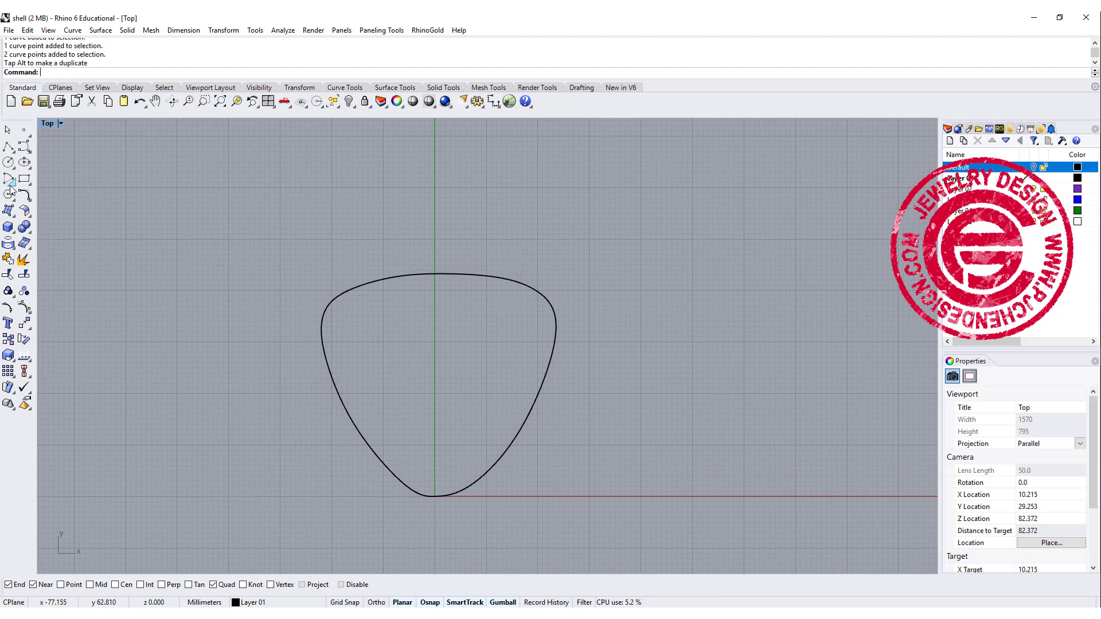
Draw a domed side profile curve in the Right view from the origin to the far end of the outline.
{"action": "left_click", "coordinate": [27, 147]}
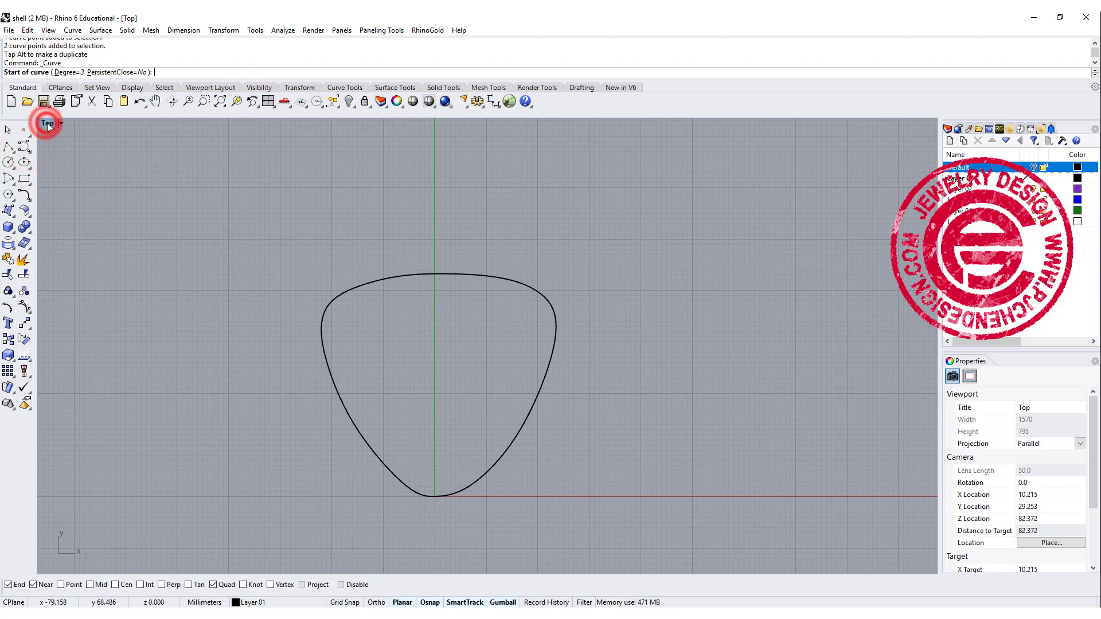
{"action": "double_click", "coordinate": [49, 124]}
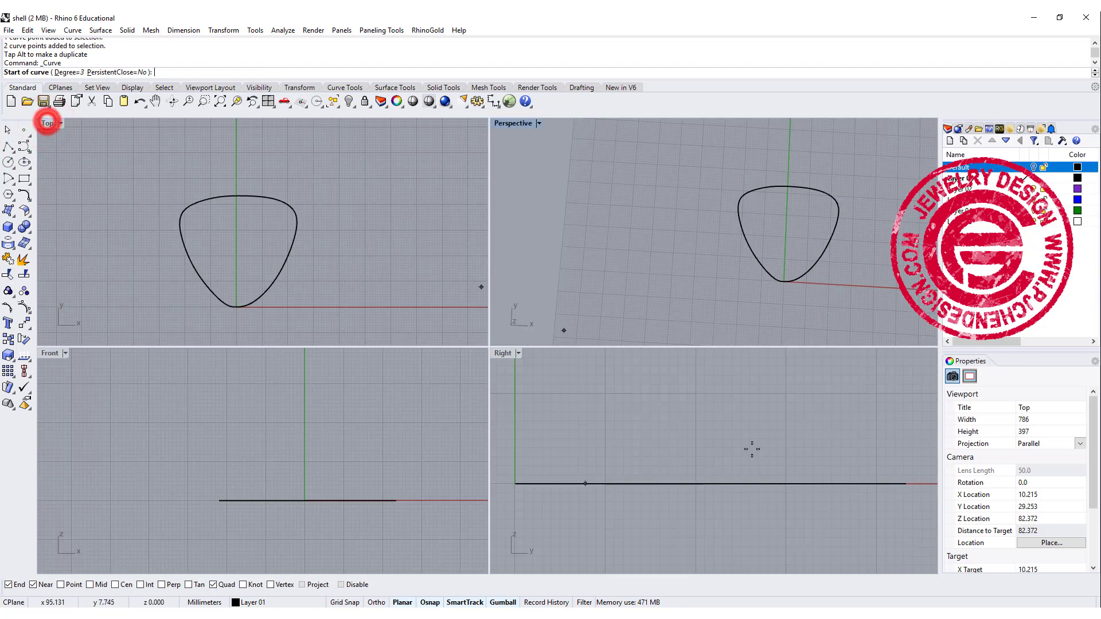
{"action": "left_click", "coordinate": [514, 480]}
{"action": "left_click", "coordinate": [516, 442]}
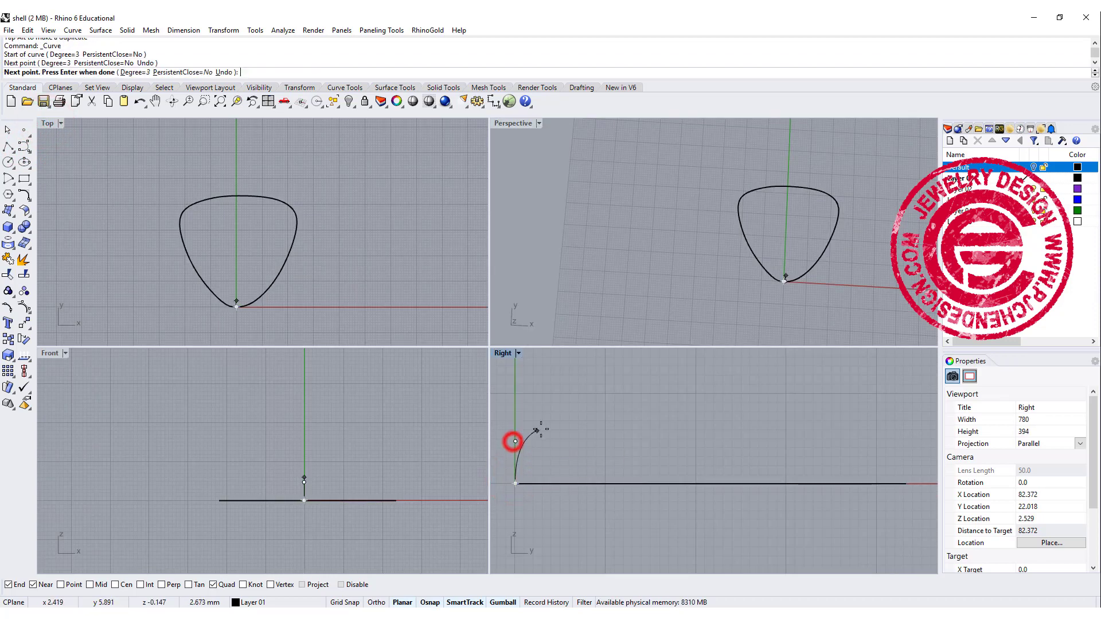
{"action": "left_click", "coordinate": [561, 422]}
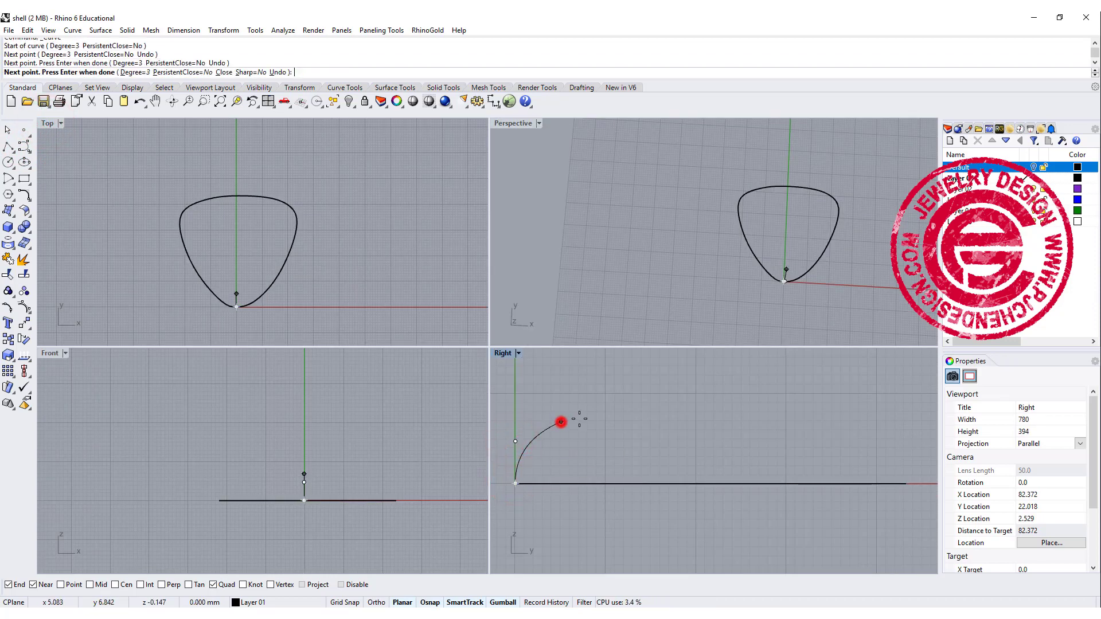
{"action": "left_click", "coordinate": [623, 418]}
{"action": "left_click", "coordinate": [748, 426]}
{"action": "left_click", "coordinate": [889, 458]}
{"action": "left_click", "coordinate": [905, 484]}
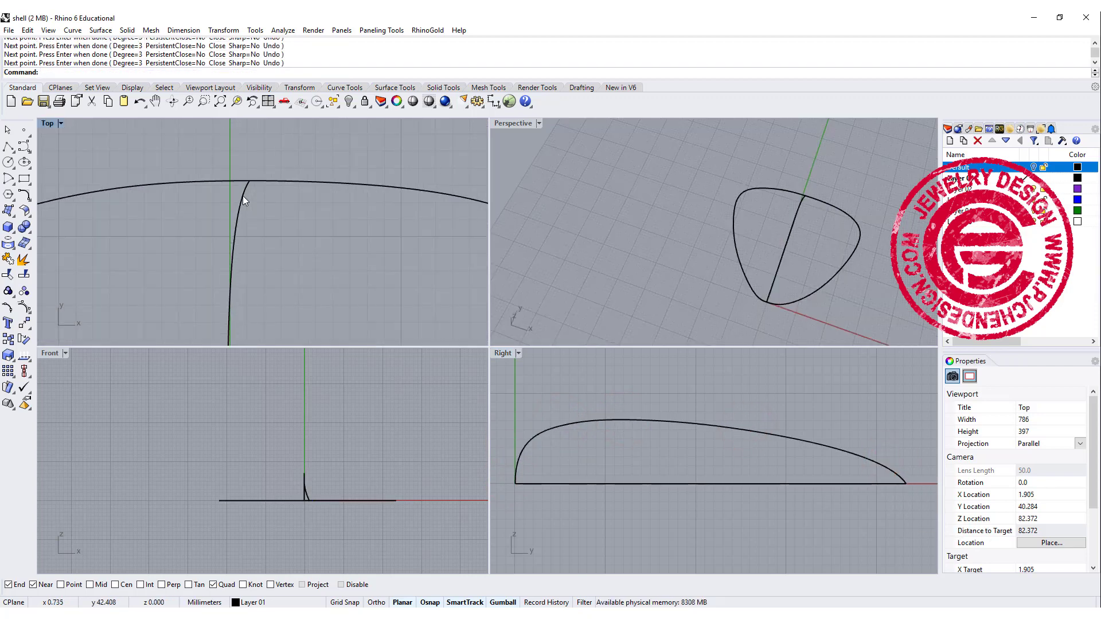
Move the profile curve's far end point along the outline onto the Y axis in the Top view.
{"action": "left_click", "coordinate": [242, 191]}
{"action": "left_click_drag", "start_coordinate": [245, 162], "coordinate": [274, 199]}
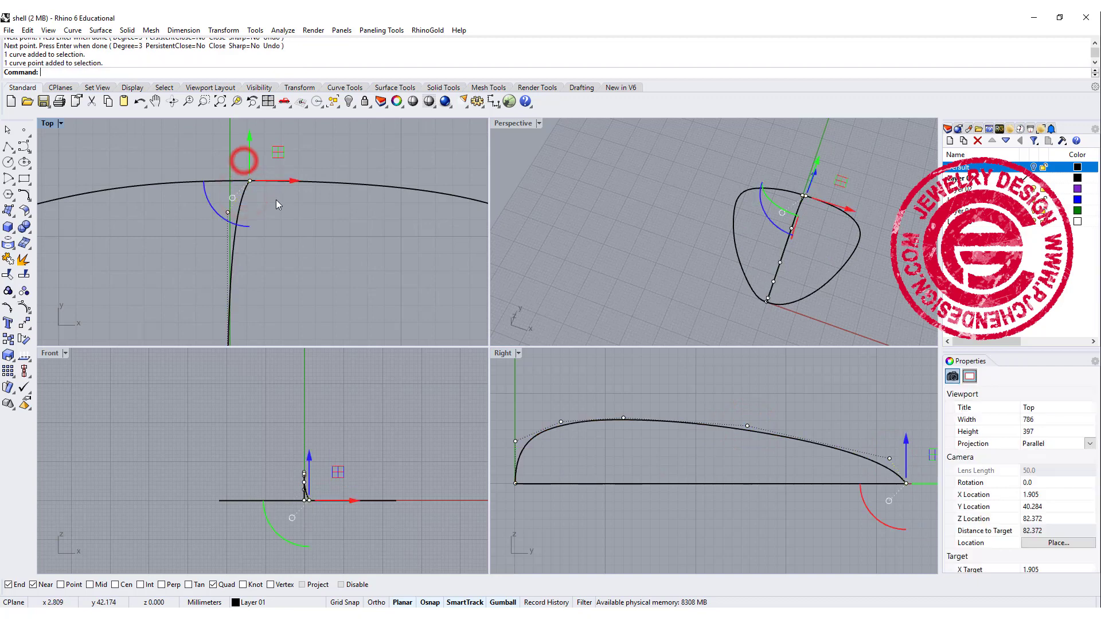
{"action": "right_click_drag", "start_coordinate": [255, 204], "coordinate": [281, 238]}
{"action": "left_click", "coordinate": [24, 323]}
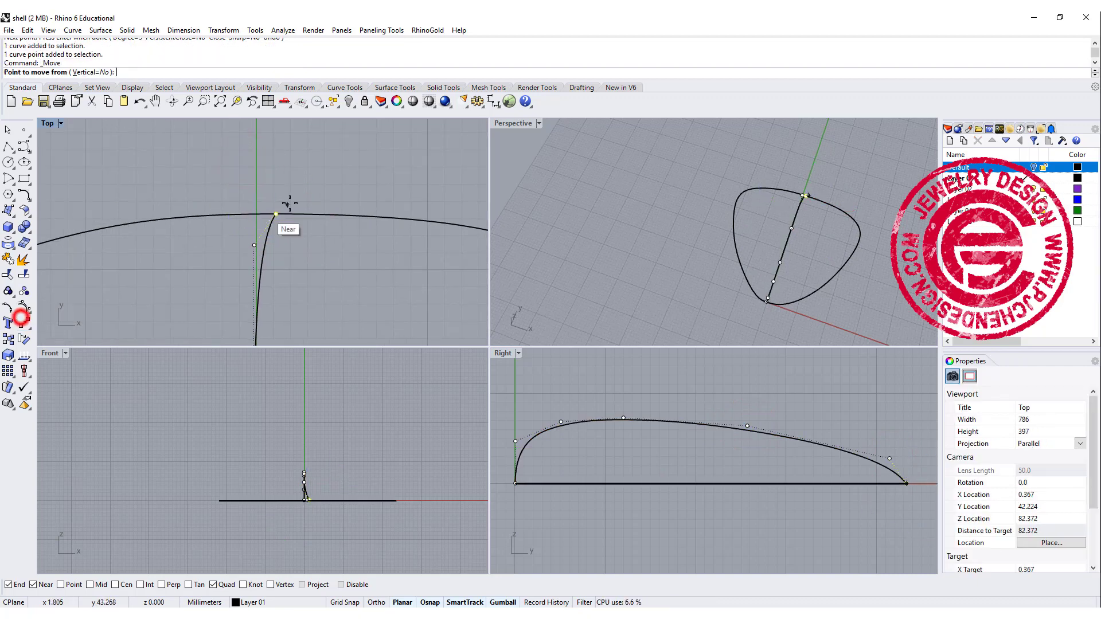
{"action": "left_click", "coordinate": [277, 214]}
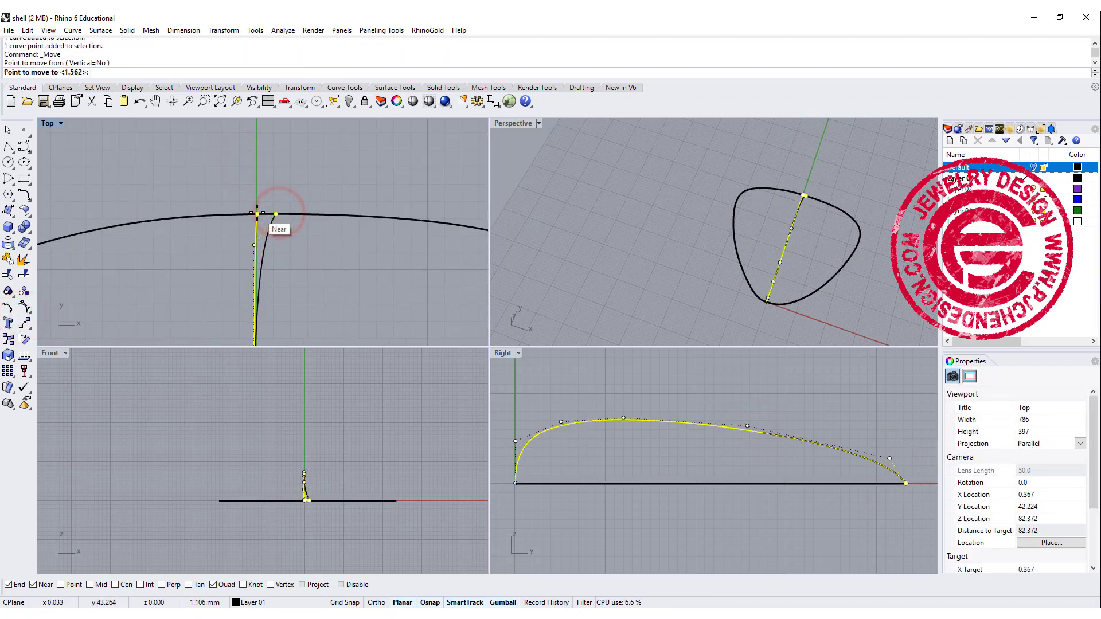
{"action": "left_click", "coordinate": [256, 213]}
{"action": "scroll", "coordinate": [291, 239], "scroll_direction": "down", "scroll_amount": 3}
{"action": "right_click_drag", "start_coordinate": [299, 273], "coordinate": [284, 190]}
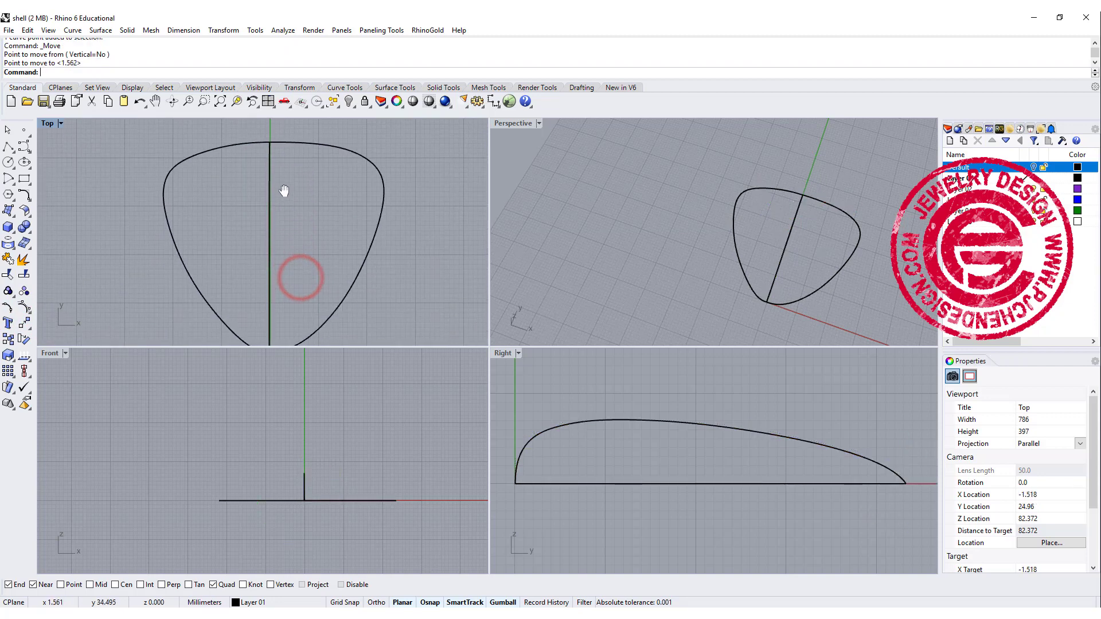
Draw a start-end-point arc across the outline's widest part, passing through the profile curve.
{"action": "left_click", "coordinate": [11, 181]}
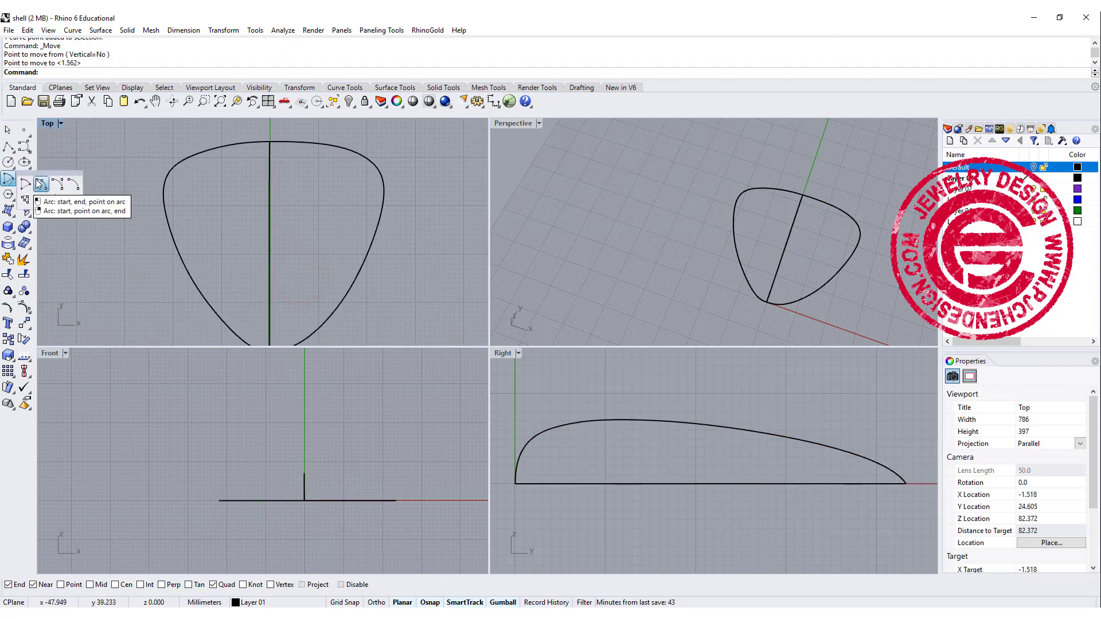
{"action": "left_click", "coordinate": [41, 184]}
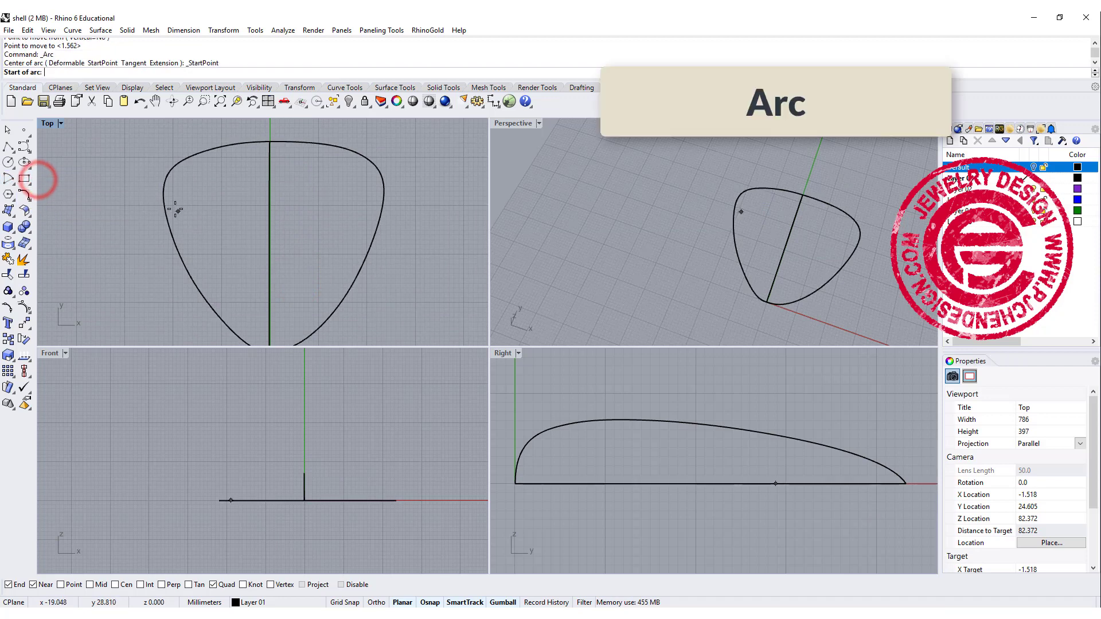
{"action": "left_click", "coordinate": [163, 196]}
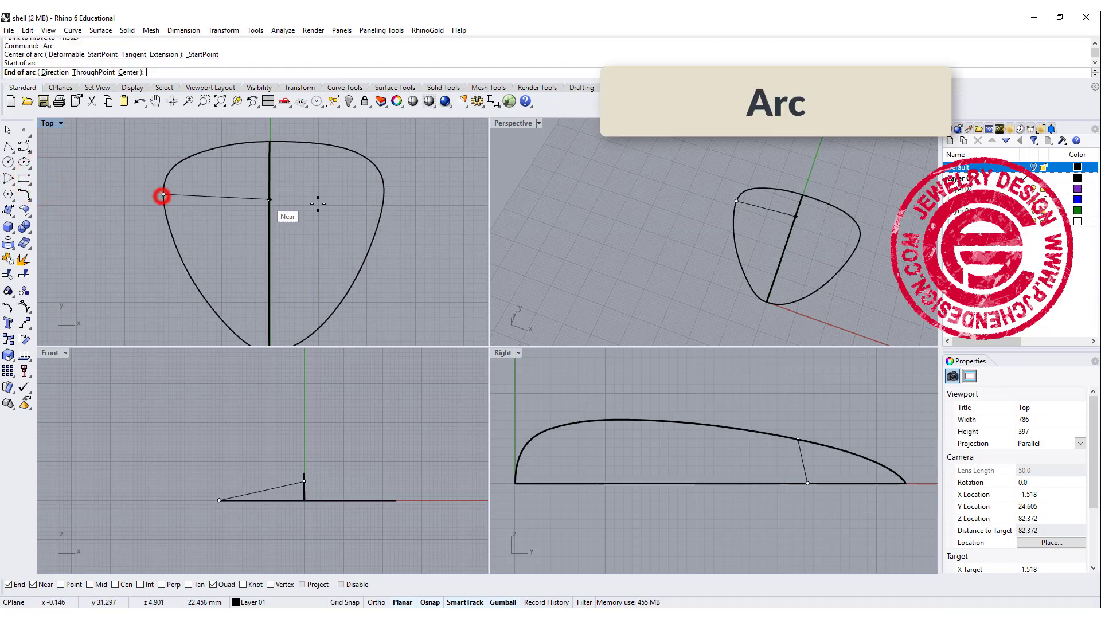
{"action": "left_click", "coordinate": [383, 194]}
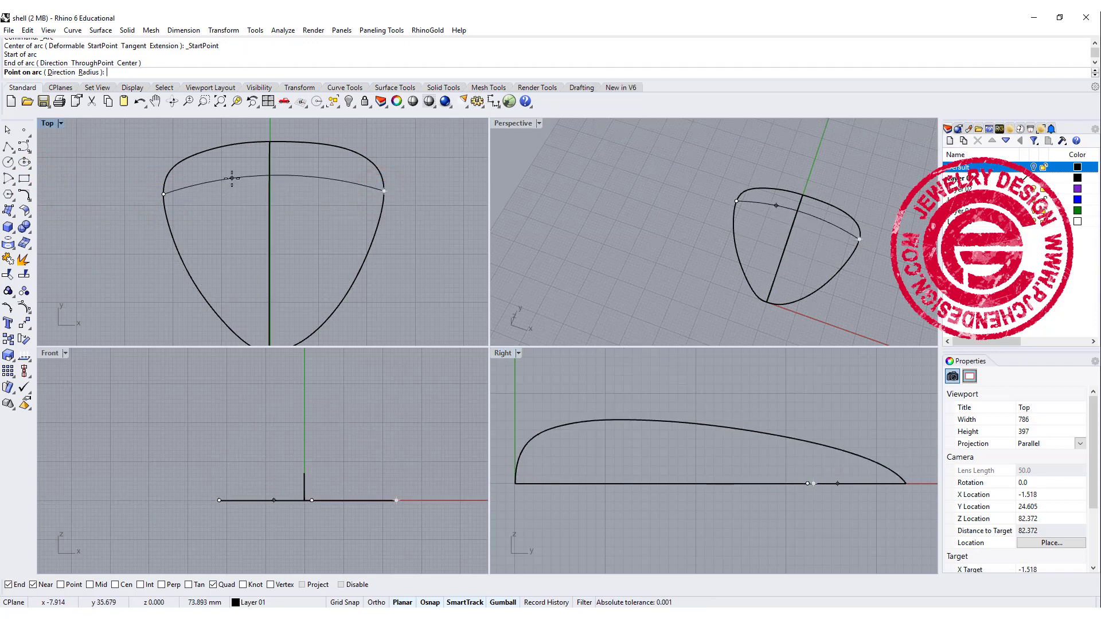
{"action": "scroll", "coordinate": [267, 196], "scroll_direction": "up", "scroll_amount": 5}
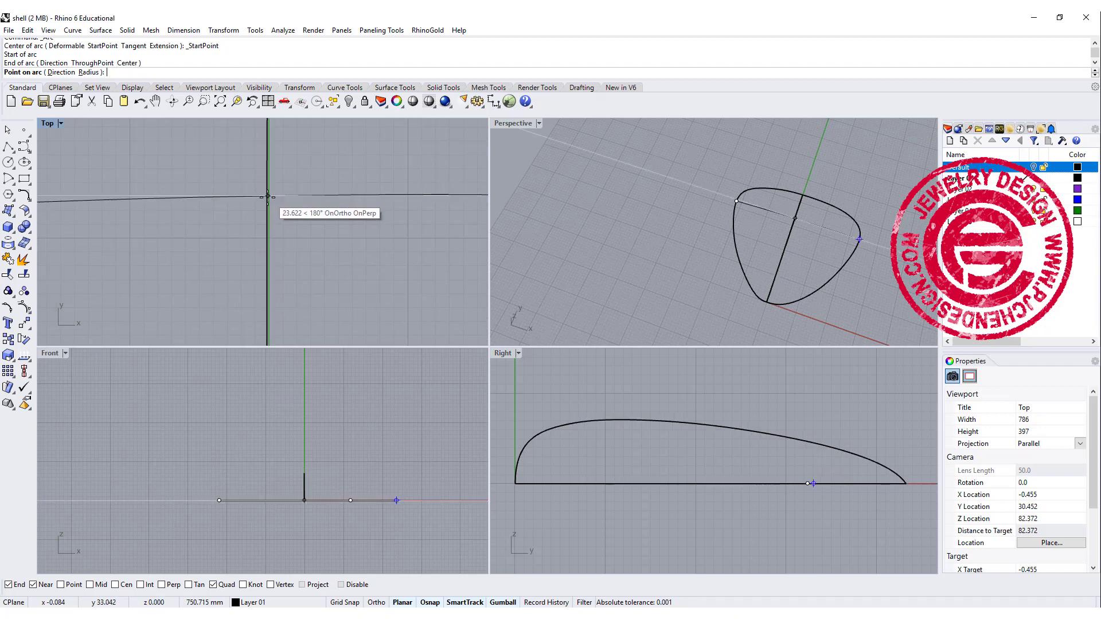
{"action": "left_click", "coordinate": [268, 195]}
{"action": "scroll", "coordinate": [339, 228], "scroll_direction": "down", "scroll_amount": 5}
Split the closed outline into two halves in the Perspective view, using the domed profile curve as the cutting object.
{"action": "left_click", "coordinate": [593, 239]}
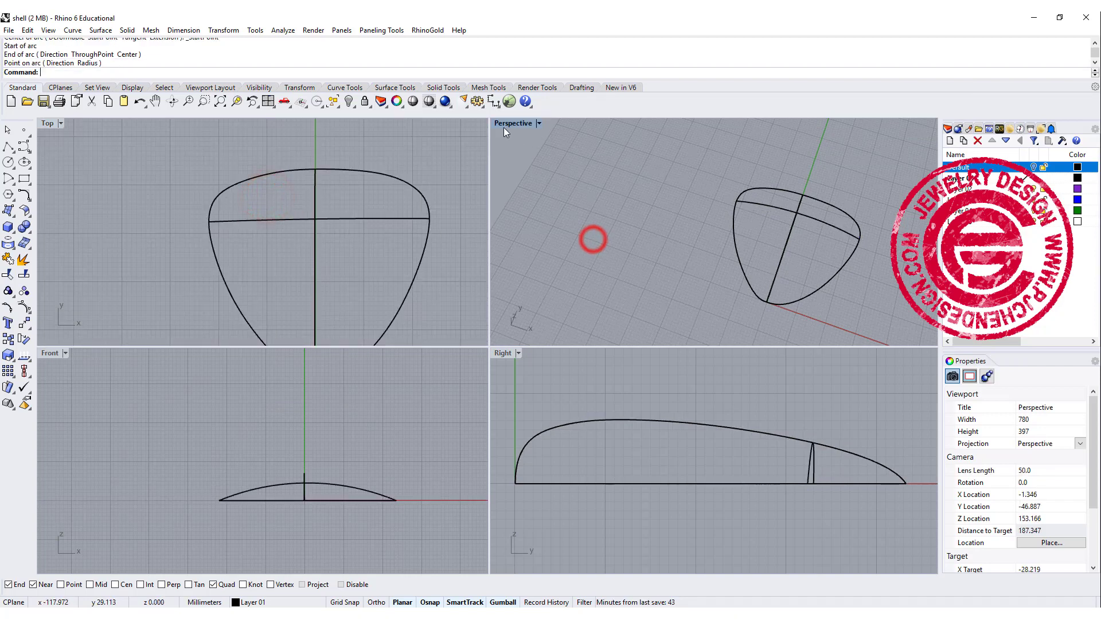
{"action": "double_click", "coordinate": [508, 123]}
{"action": "right_click_drag", "start_coordinate": [659, 309], "coordinate": [597, 360]}
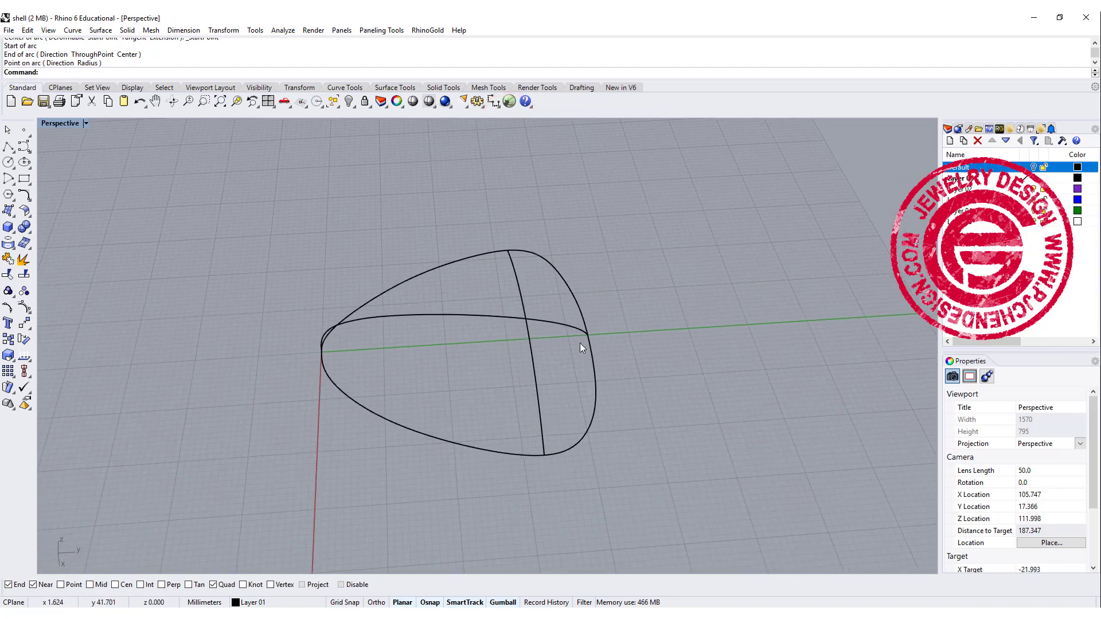
{"action": "left_click", "coordinate": [591, 352]}
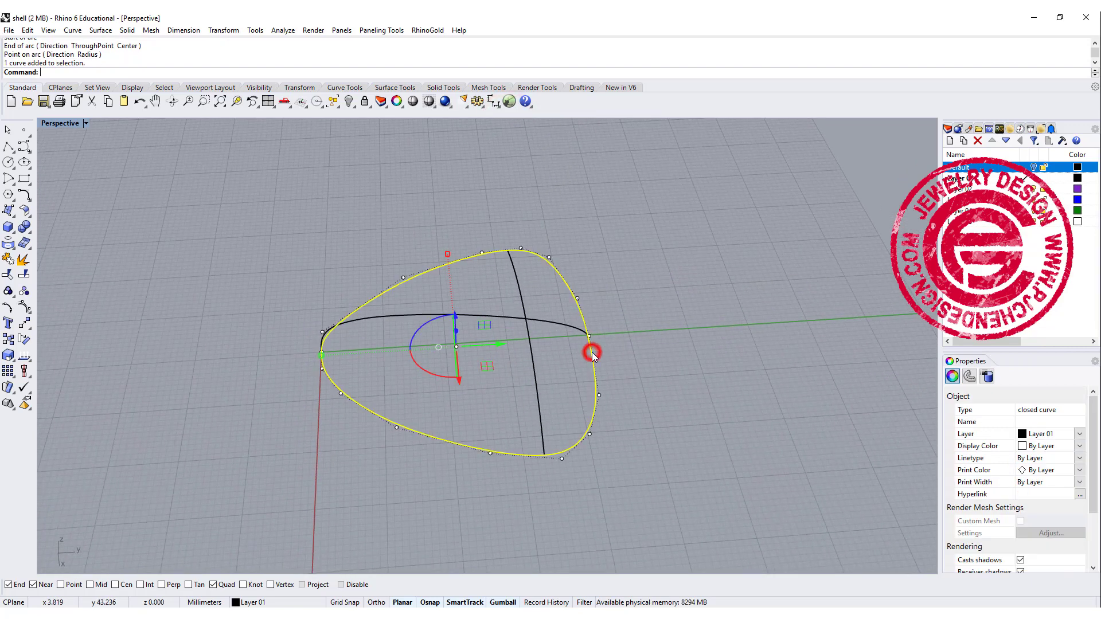
{"action": "left_click", "coordinate": [24, 275]}
{"action": "left_click", "coordinate": [501, 315]}
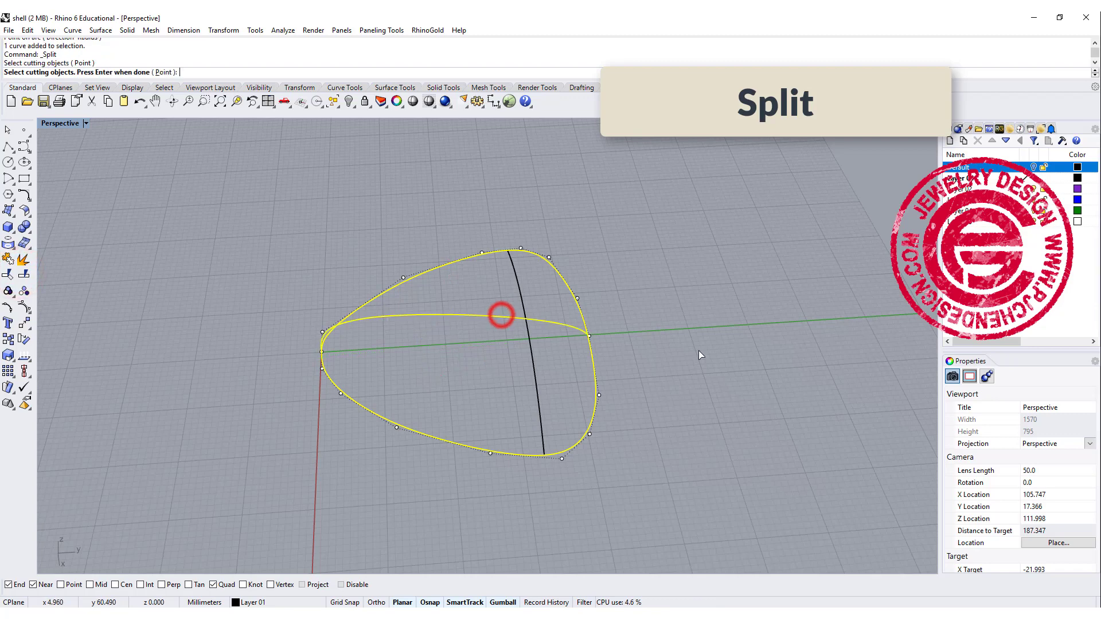
{"action": "right_click", "coordinate": [697, 366]}
Create a Curve Network surface from the split outline, the domed profile and the cross arc.
{"action": "left_click", "coordinate": [98, 30]}
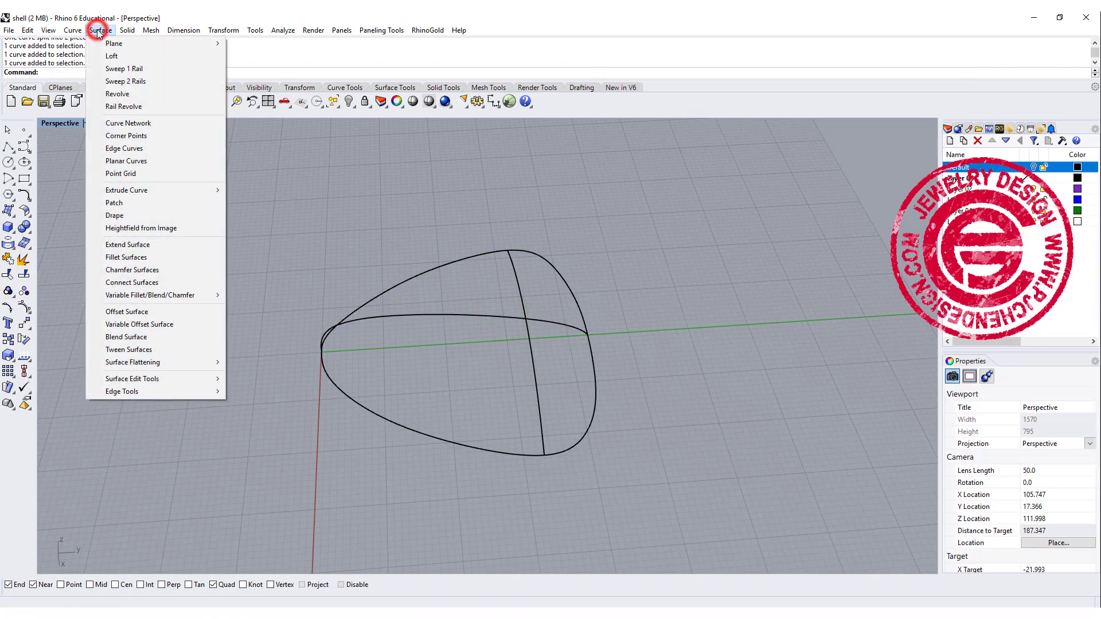
{"action": "left_click", "coordinate": [113, 124]}
{"action": "left_click_drag", "start_coordinate": [343, 218], "coordinate": [663, 381]}
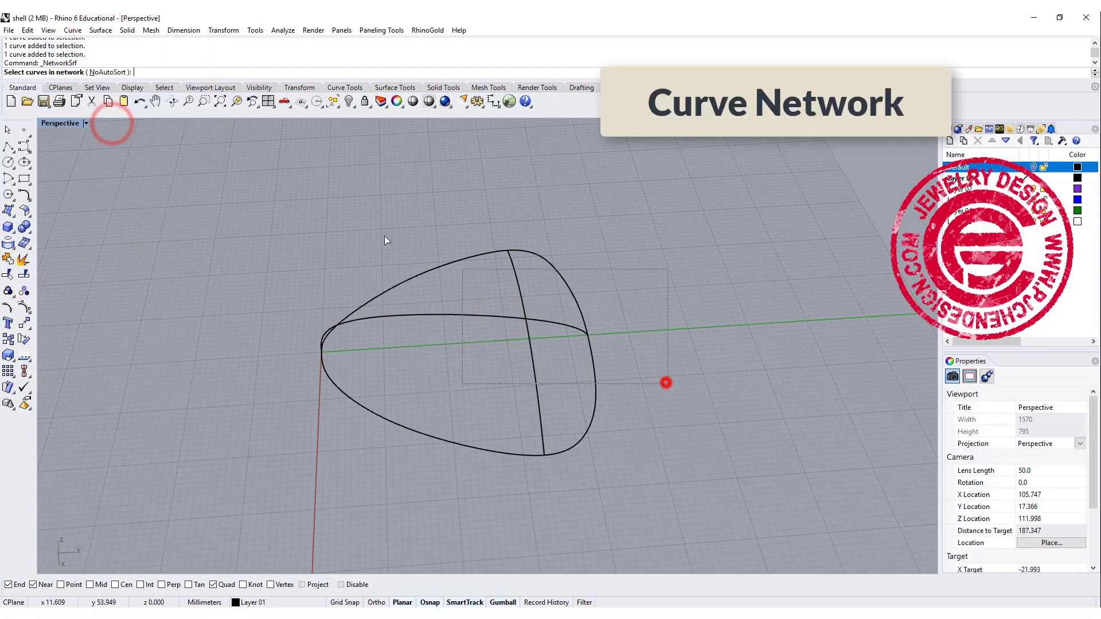
{"action": "key", "text": "Return"}
{"action": "key", "text": "Return"}
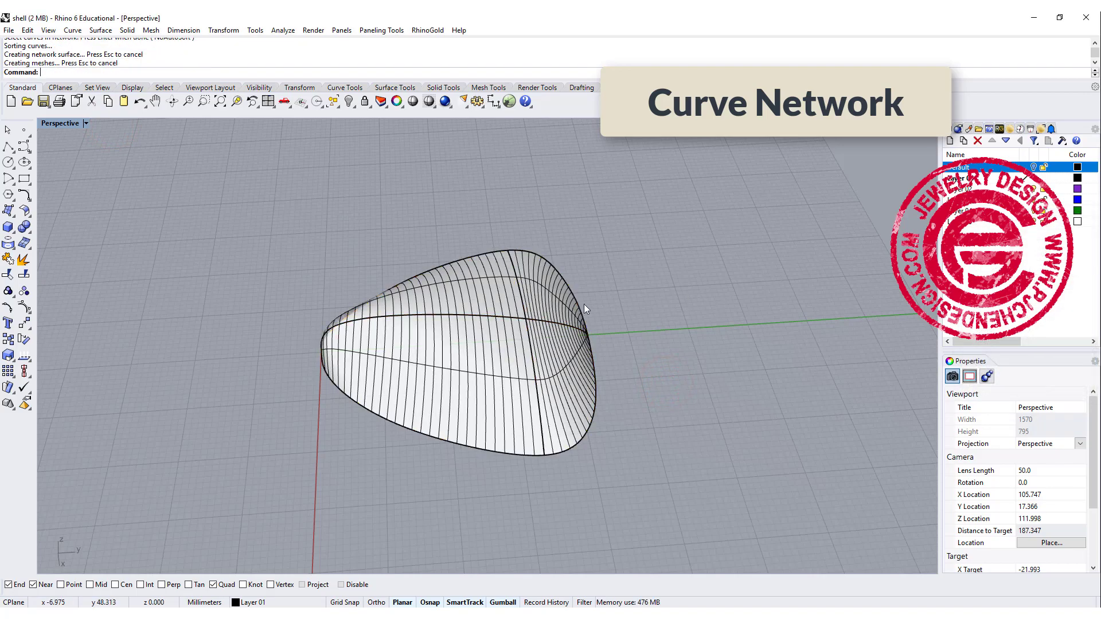
{"action": "right_click_drag", "start_coordinate": [548, 302], "coordinate": [649, 385]}
Draw a start-end-radius arc of about 5.9 mm radius in the Top view, bulging outward from the cross arc's left end along the outline.
{"action": "double_click", "coordinate": [65, 123]}
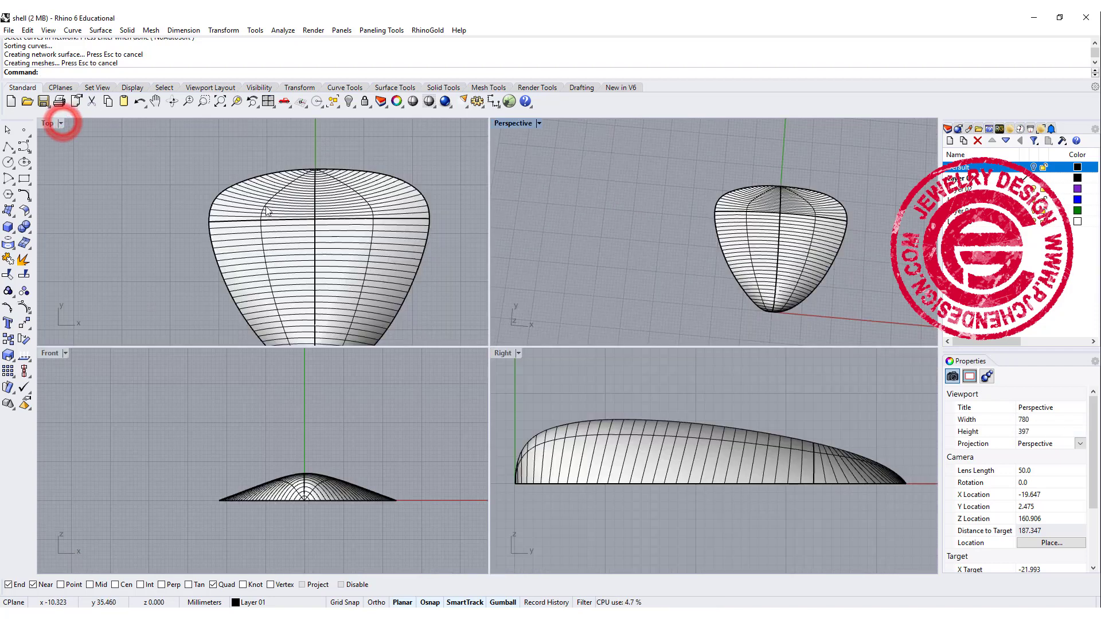
{"action": "right_click_drag", "start_coordinate": [273, 198], "coordinate": [193, 156]}
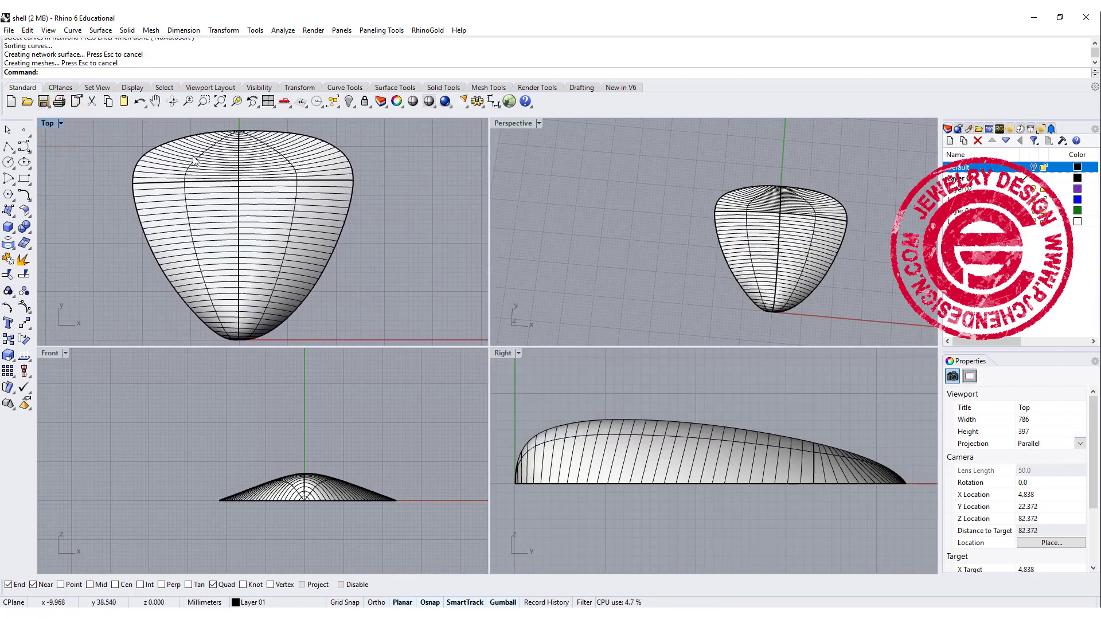
{"action": "double_click", "coordinate": [47, 124]}
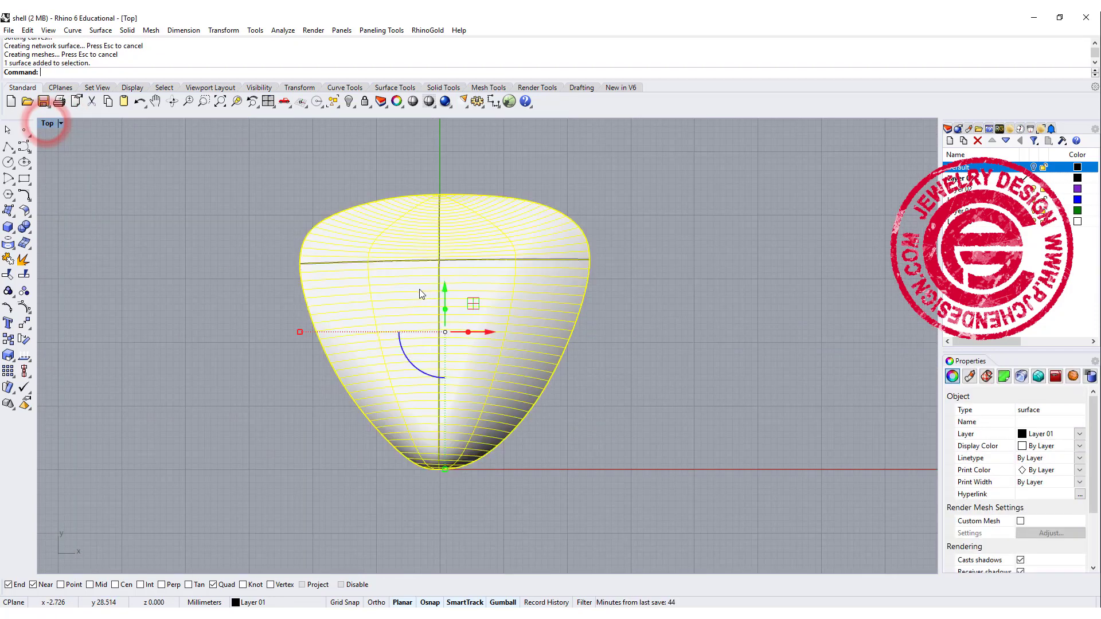
{"action": "left_click", "coordinate": [287, 219]}
{"action": "right_click_drag", "start_coordinate": [289, 229], "coordinate": [266, 258]}
{"action": "left_click", "coordinate": [10, 178]}
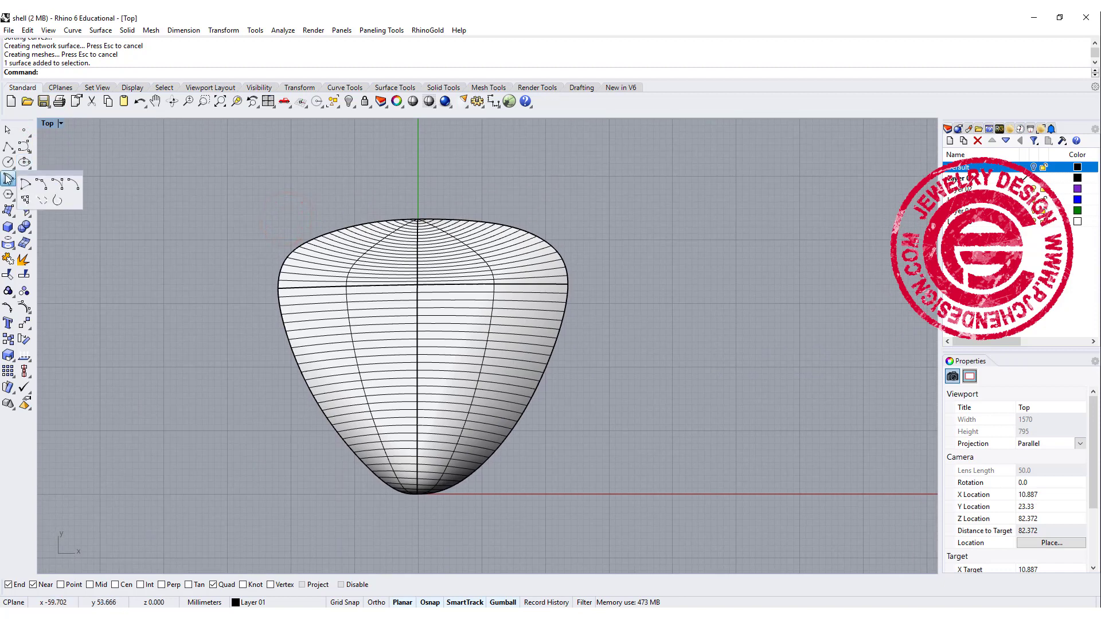
{"action": "left_click", "coordinate": [75, 184]}
{"action": "scroll", "coordinate": [300, 201], "scroll_direction": "up", "scroll_amount": 3}
{"action": "left_click", "coordinate": [262, 362]}
{"action": "left_click", "coordinate": [319, 269]}
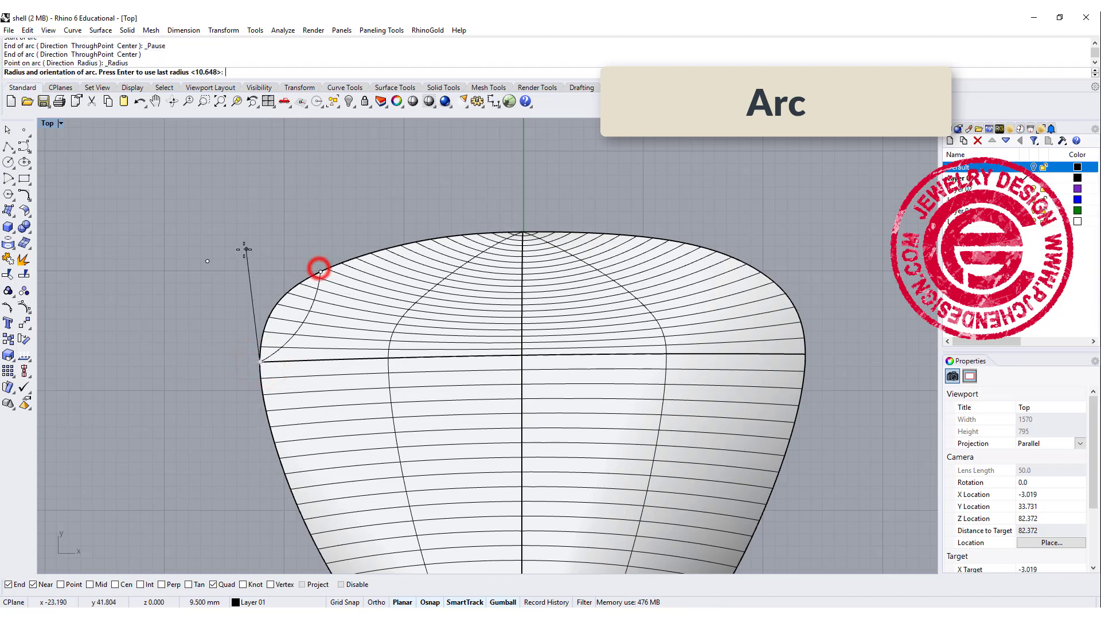
{"action": "left_click", "coordinate": [330, 364]}
Draw a second outward scallop arc of about 7.9 mm radius along the outline, starting at the first scallop's upper end.
{"action": "right_click", "coordinate": [330, 364]}
{"action": "left_click", "coordinate": [322, 270]}
{"action": "left_click", "coordinate": [411, 242]}
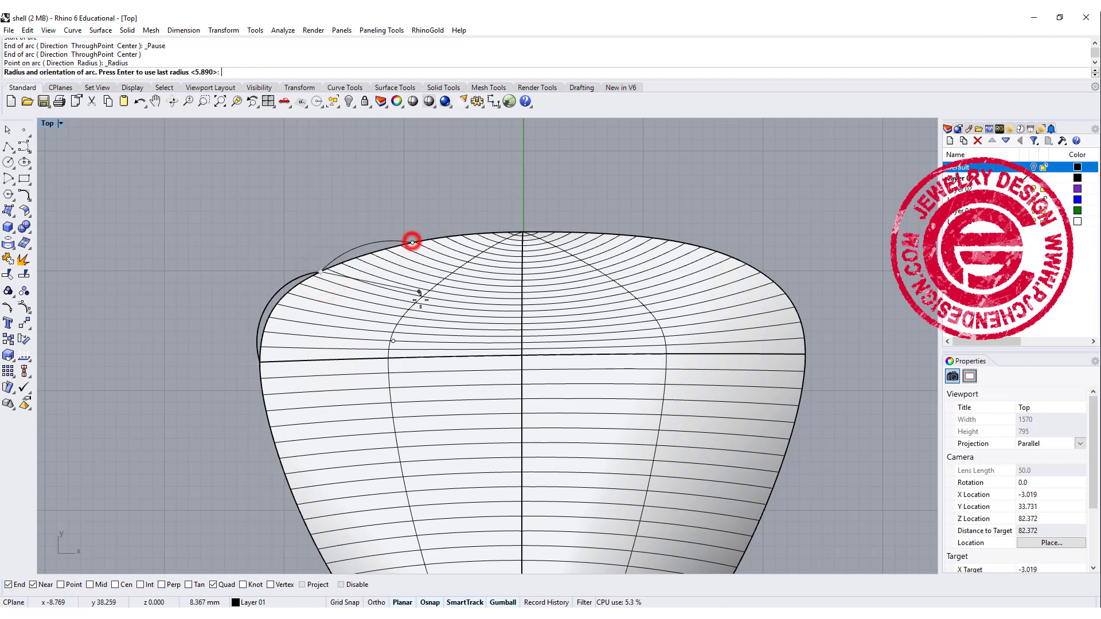
{"action": "left_click", "coordinate": [398, 323]}
Draw a third outward scallop arc of about 9.3 mm radius from the second scallop's end to the outline's top centre.
{"action": "right_click", "coordinate": [398, 324]}
{"action": "left_click", "coordinate": [412, 245]}
{"action": "left_click", "coordinate": [519, 232]}
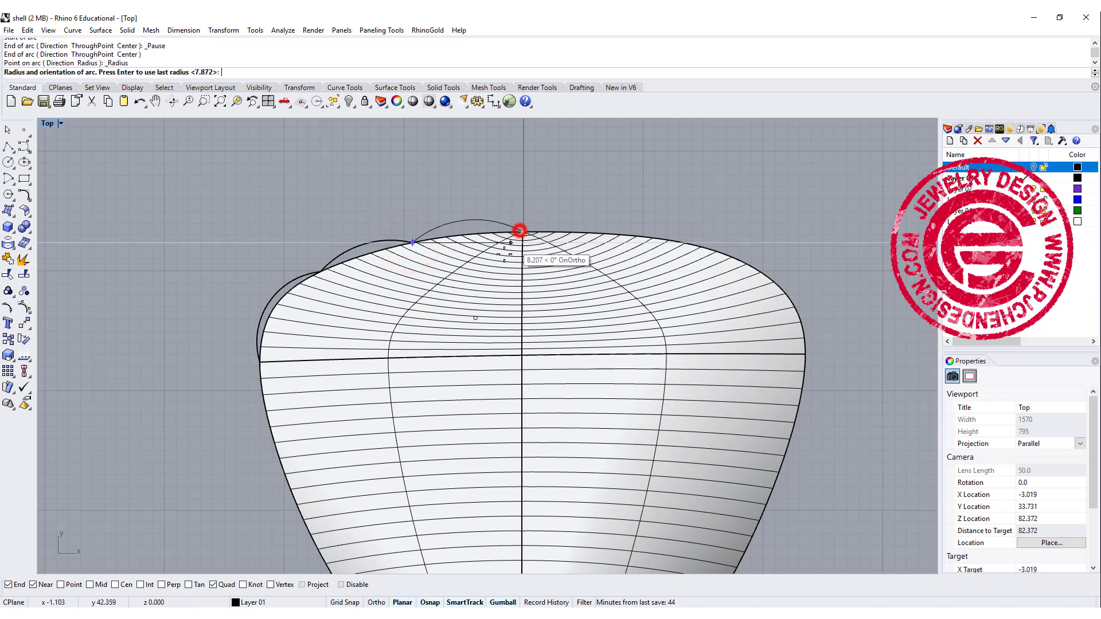
{"action": "left_click", "coordinate": [523, 241]}
Draw outward scallop arcs end to end along the upper right outline, from its top centre toward the cross arc's right end.
{"action": "right_click", "coordinate": [523, 236]}
{"action": "left_click", "coordinate": [523, 233]}
{"action": "left_click", "coordinate": [621, 235]}
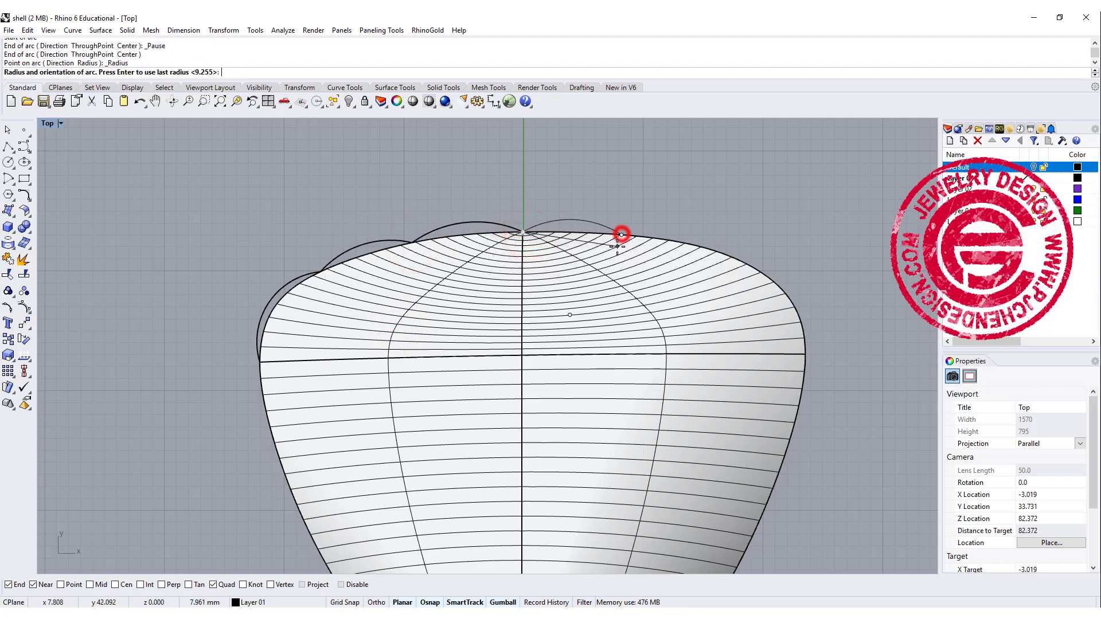
{"action": "left_click", "coordinate": [608, 260]}
{"action": "right_click", "coordinate": [619, 248]}
{"action": "left_click", "coordinate": [625, 236]}
{"action": "left_click", "coordinate": [717, 253]}
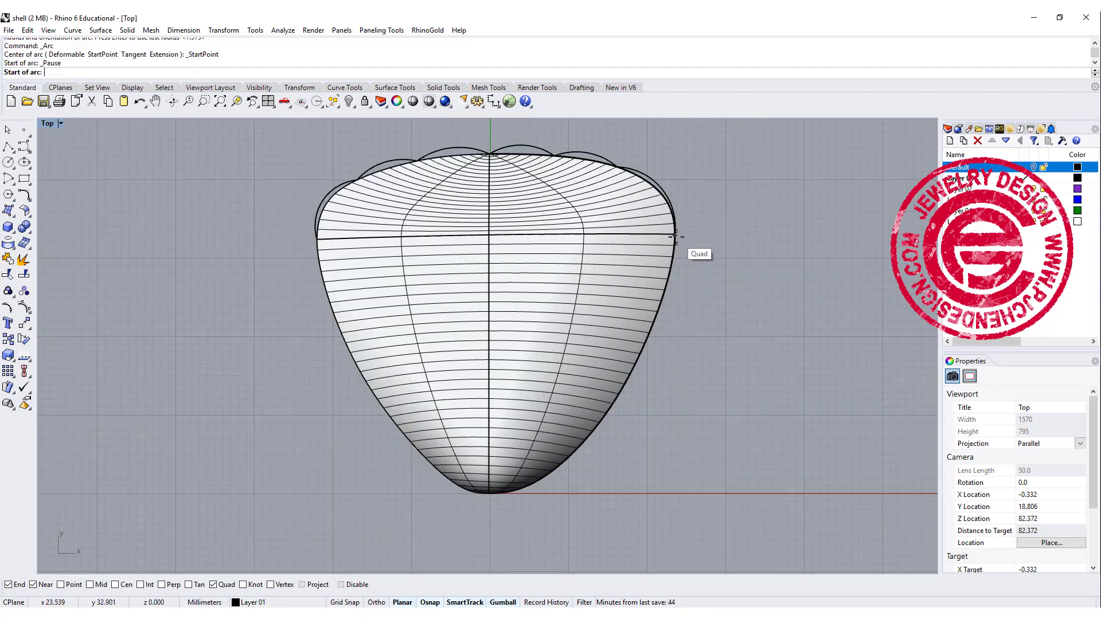
Draw two consecutive outward scallop arcs down the right outline, starting at the cross arc's right end.
{"action": "left_click", "coordinate": [675, 236]}
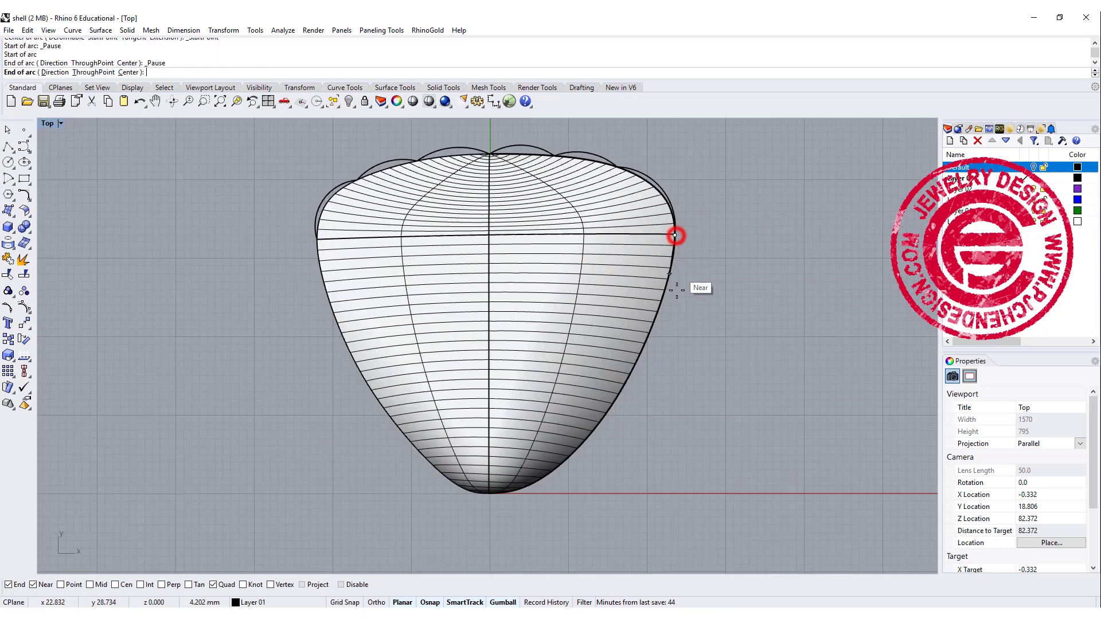
{"action": "left_click", "coordinate": [657, 317]}
{"action": "left_click", "coordinate": [615, 297]}
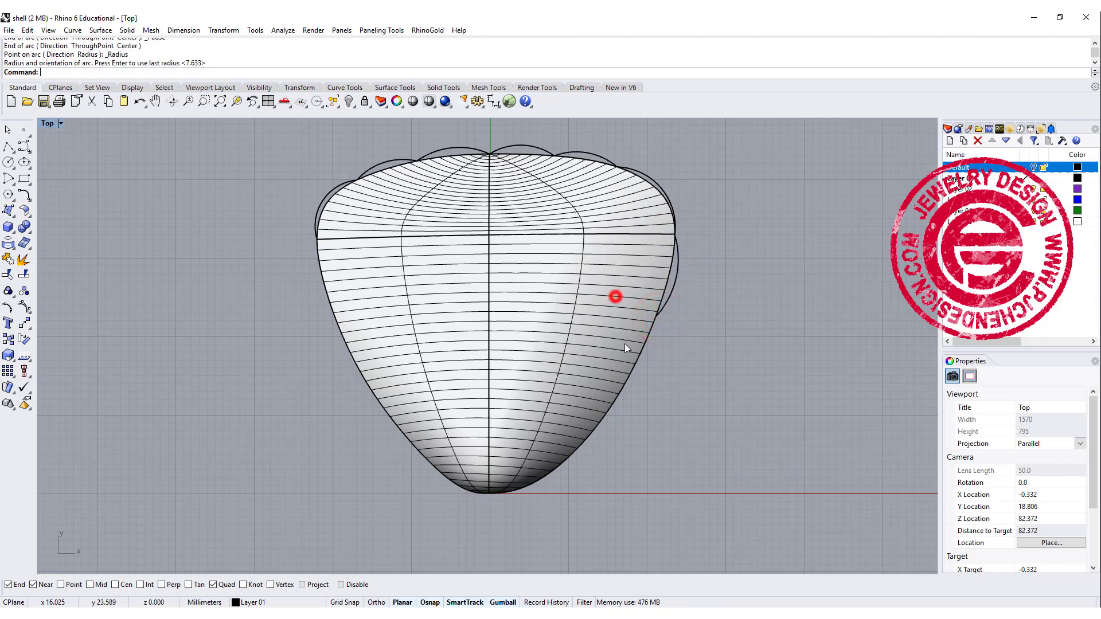
{"action": "right_click", "coordinate": [659, 322]}
{"action": "left_click", "coordinate": [657, 317]}
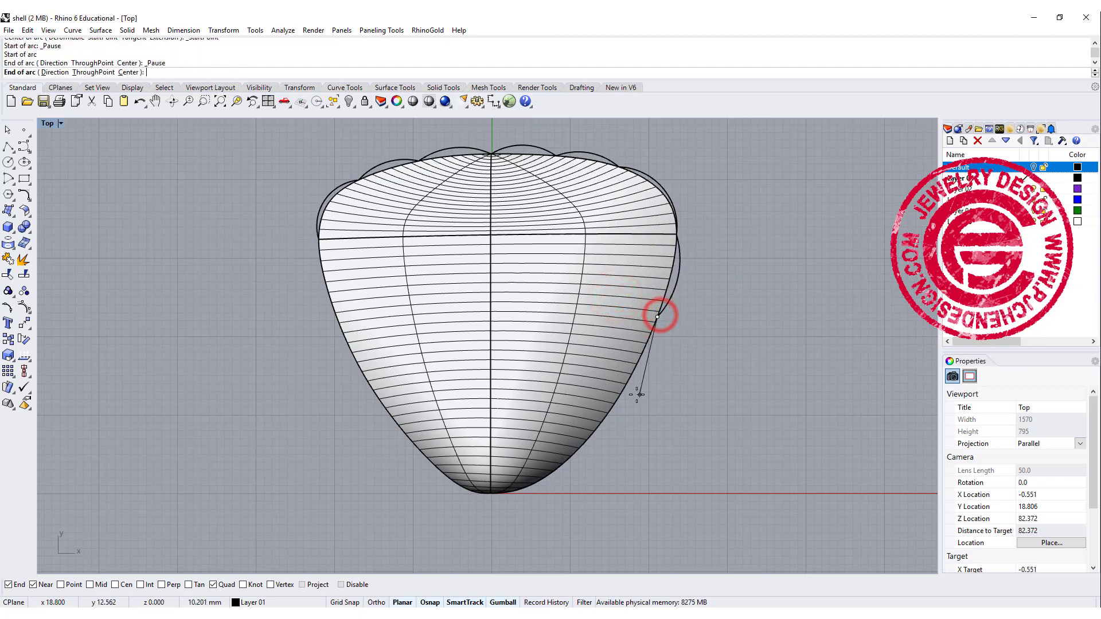
{"action": "left_click", "coordinate": [613, 402]}
{"action": "left_click", "coordinate": [578, 376]}
Draw a third scallop arc of about 10.7 mm radius farther down the right outline, starting at the previous scallop's end.
{"action": "right_click_drag", "start_coordinate": [575, 429], "coordinate": [634, 366]}
{"action": "right_click", "coordinate": [667, 339]}
{"action": "left_click", "coordinate": [667, 339]}
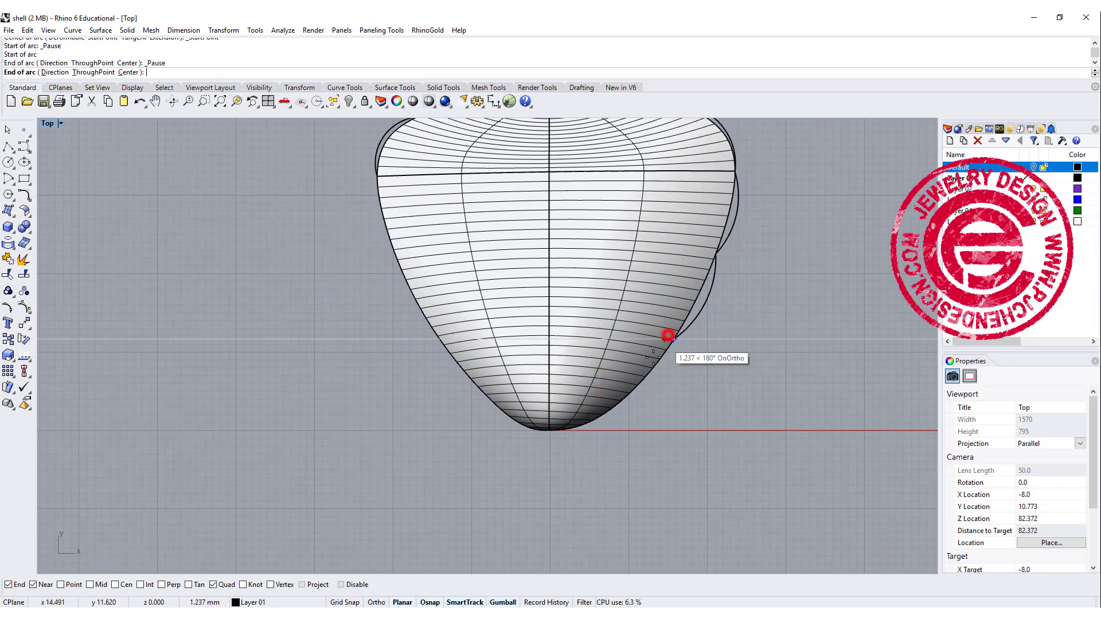
{"action": "left_click", "coordinate": [627, 396]}
{"action": "left_click", "coordinate": [606, 388]}
Draw the lowest right scallop arc from the previous scallop's end to the outline's bottom tip.
{"action": "right_click_drag", "start_coordinate": [601, 426], "coordinate": [596, 374]}
{"action": "right_click_drag", "start_coordinate": [563, 332], "coordinate": [539, 390]}
{"action": "right_click", "coordinate": [539, 391]}
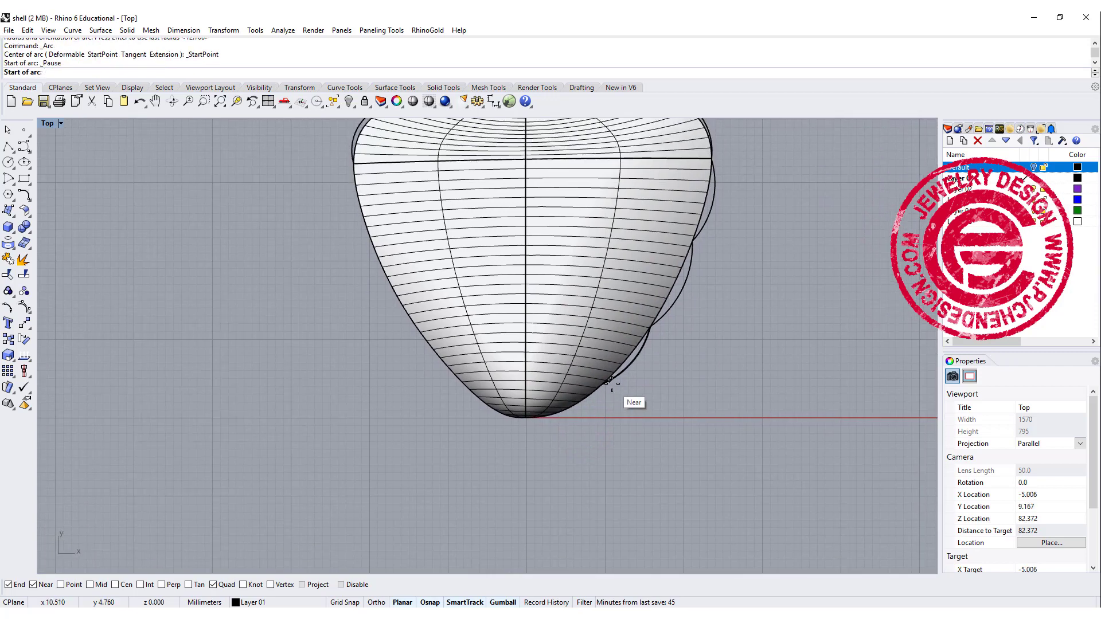
{"action": "left_click", "coordinate": [603, 384]}
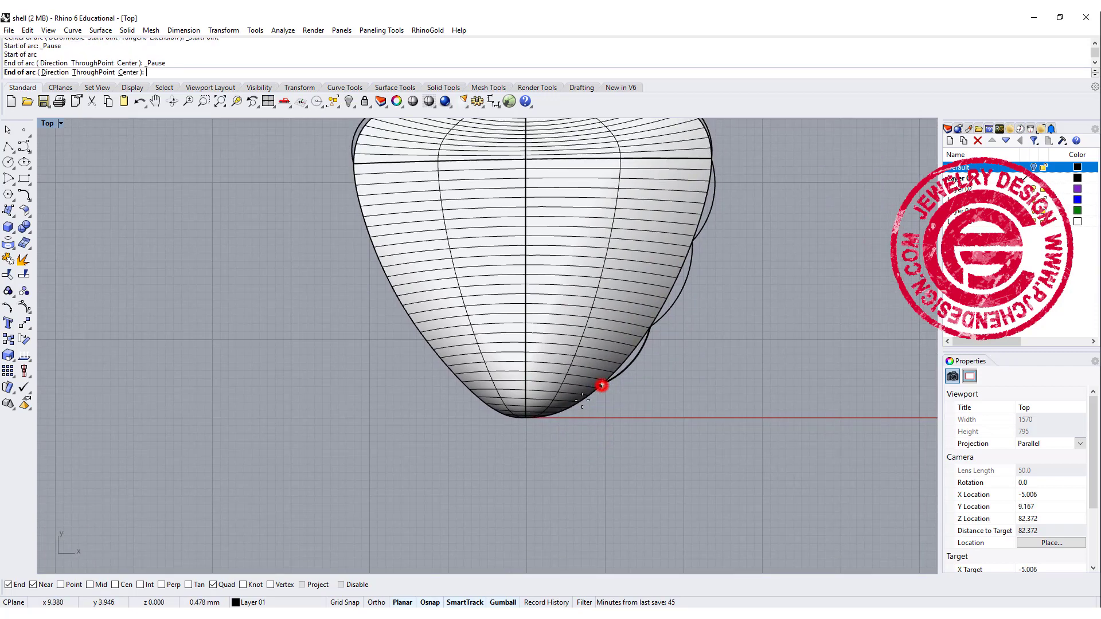
{"action": "left_click", "coordinate": [525, 418]}
{"action": "left_click", "coordinate": [542, 332]}
Draw two consecutive outward scallop arcs down the left outline, starting at the cross arc's left end.
{"action": "right_click_drag", "start_coordinate": [372, 172], "coordinate": [381, 281]}
{"action": "right_click", "coordinate": [381, 280]}
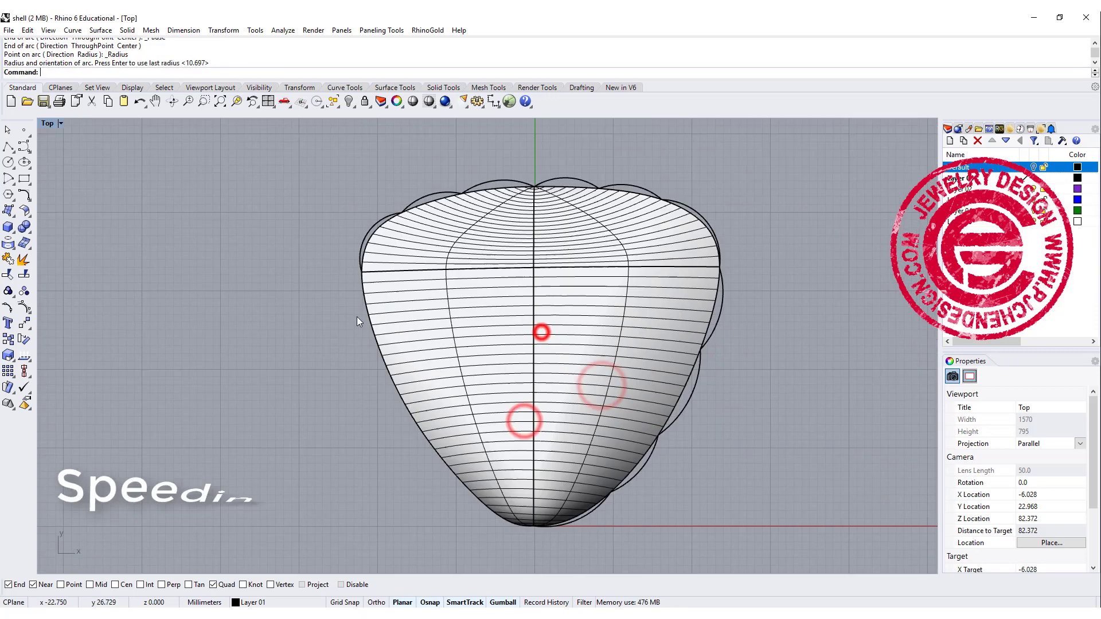
{"action": "left_click", "coordinate": [362, 274]}
{"action": "left_click", "coordinate": [374, 345]}
{"action": "left_click", "coordinate": [420, 308]}
{"action": "right_click_drag", "start_coordinate": [385, 370], "coordinate": [371, 278]}
{"action": "right_click", "coordinate": [371, 278]}
{"action": "left_click", "coordinate": [364, 251]}
{"action": "left_click", "coordinate": [398, 326]}
{"action": "left_click", "coordinate": [448, 309]}
Draw the last two scallop arcs down the left outline to the bottom tip, the upper one about 10.3 mm in radius.
{"action": "right_click", "coordinate": [447, 310]}
{"action": "left_click", "coordinate": [402, 325]}
{"action": "left_click", "coordinate": [447, 391]}
{"action": "left_click", "coordinate": [472, 363]}
{"action": "right_click_drag", "start_coordinate": [460, 366], "coordinate": [448, 348]}
{"action": "right_click", "coordinate": [448, 348]}
{"action": "left_click", "coordinate": [423, 318]}
{"action": "left_click", "coordinate": [486, 365]}
{"action": "left_click", "coordinate": [474, 279]}
Hide the domed network surface so only the curves remain.
{"action": "scroll", "coordinate": [475, 279], "scroll_direction": "down", "scroll_amount": 6}
{"action": "right_click_drag", "start_coordinate": [474, 279], "coordinate": [451, 309]}
{"action": "left_click", "coordinate": [489, 291]}
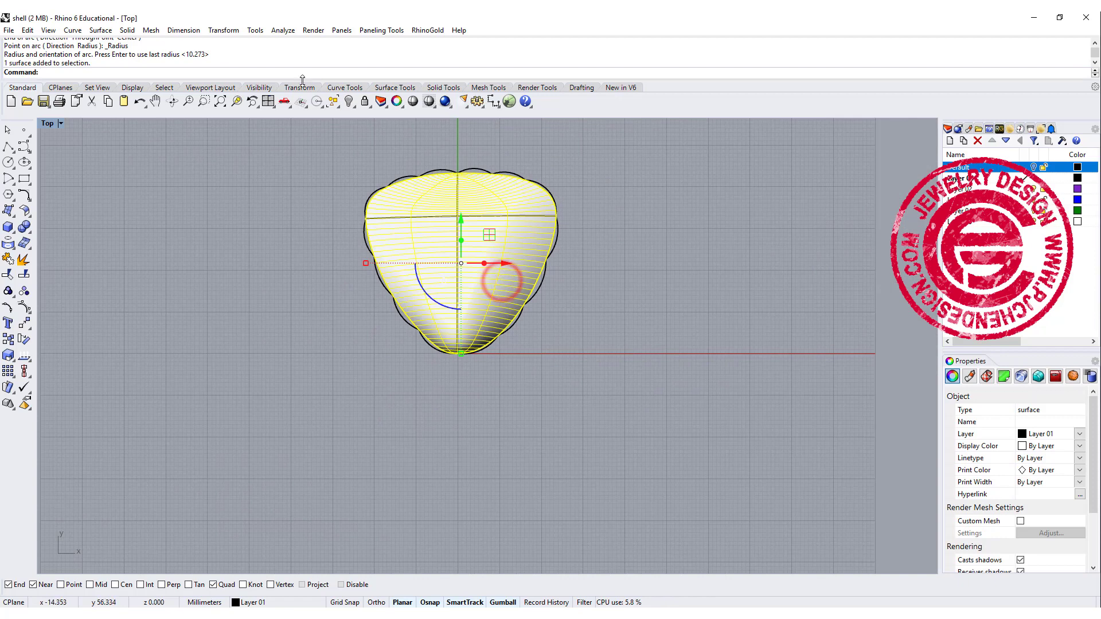
{"action": "left_click", "coordinate": [349, 101]}
{"action": "right_click_drag", "start_coordinate": [370, 253], "coordinate": [325, 263]}
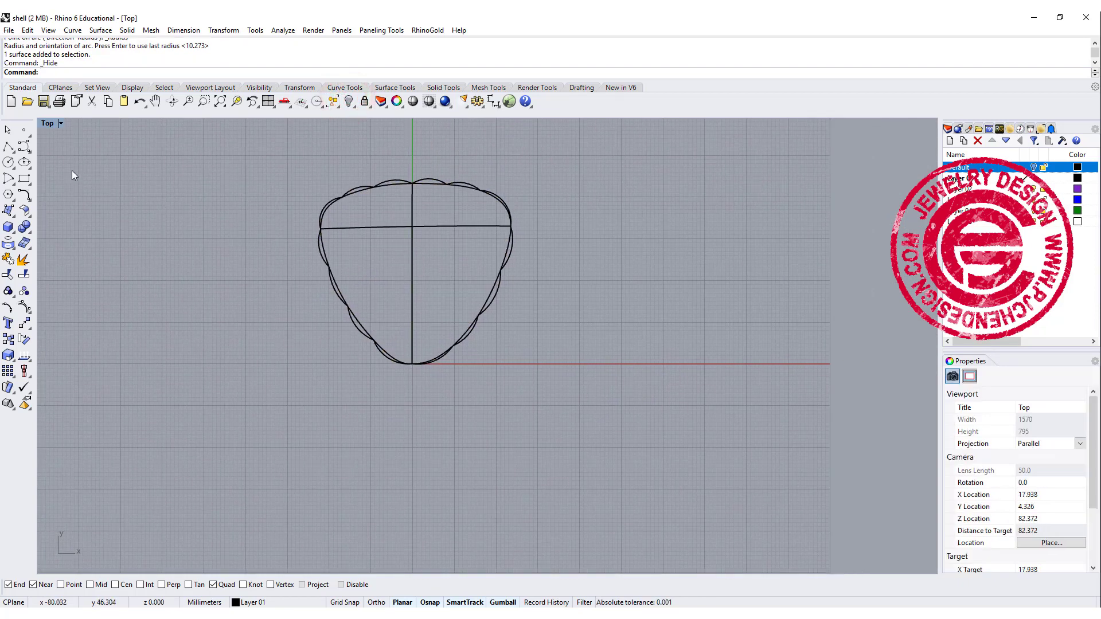
Draw straight polylines joining the outline's bottom tip to the two lowest scallop joints on the left side.
{"action": "left_click", "coordinate": [7, 146]}
{"action": "scroll", "coordinate": [405, 367], "scroll_direction": "up", "scroll_amount": 5}
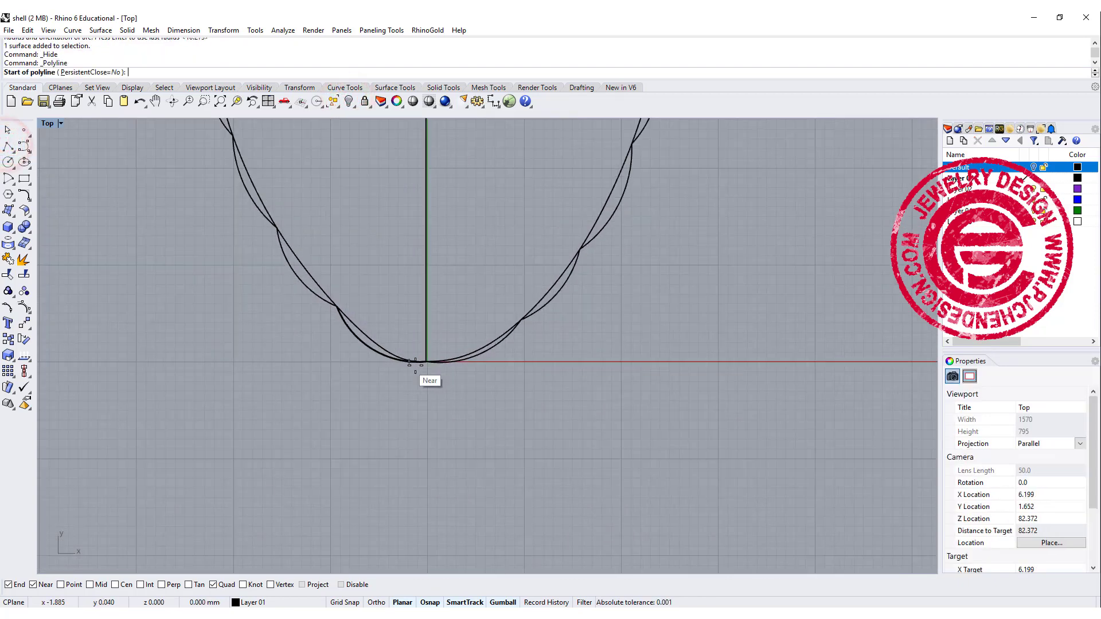
{"action": "left_click", "coordinate": [338, 308]}
{"action": "left_click", "coordinate": [428, 360]}
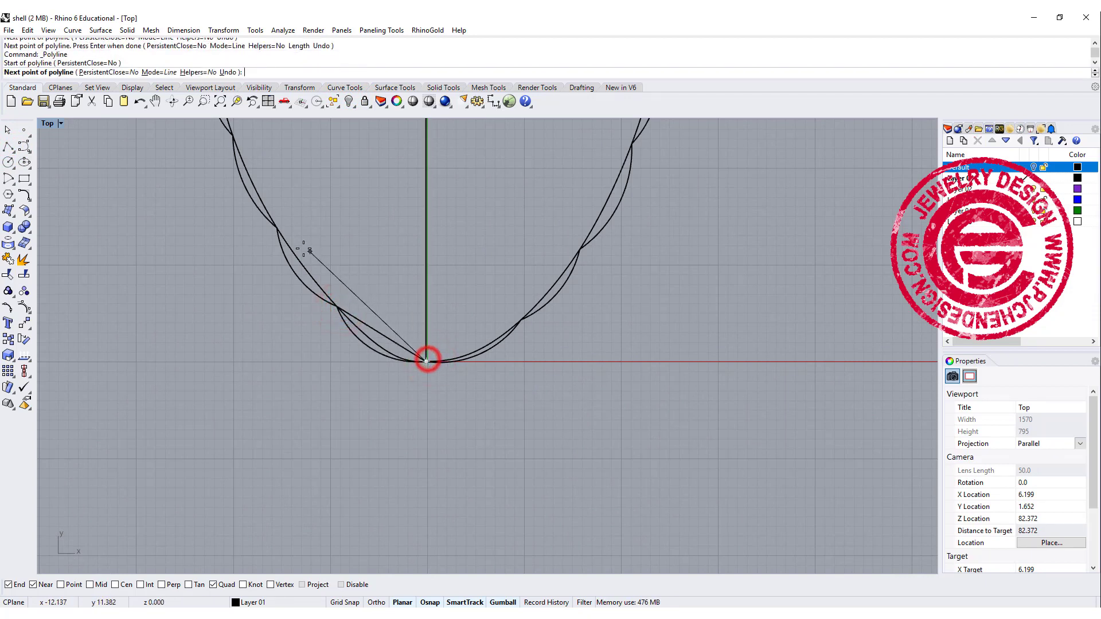
{"action": "left_click", "coordinate": [277, 228]}
{"action": "key", "text": "Return"}
Draw straight polylines from the bottom tip to the third left scallop joint and to the cross arc's left end.
{"action": "right_click_drag", "start_coordinate": [398, 309], "coordinate": [393, 419]}
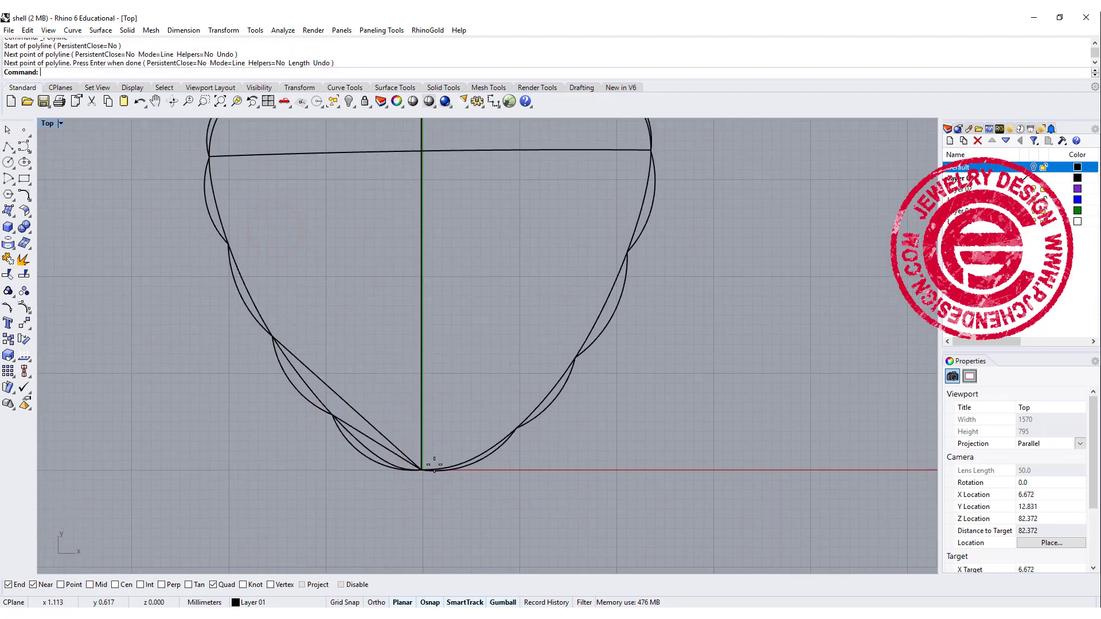
{"action": "key", "text": "Return"}
{"action": "left_click", "coordinate": [423, 470]}
{"action": "left_click", "coordinate": [228, 244]}
{"action": "key", "text": "Return"}
{"action": "key", "text": "Return"}
{"action": "left_click", "coordinate": [423, 470]}
{"action": "right_click_drag", "start_coordinate": [321, 241], "coordinate": [326, 331]}
{"action": "left_click", "coordinate": [215, 246]}
{"action": "key", "text": "Return"}
Draw straight polylines from the bottom tip to the two scallop joints on the upper left outline.
{"action": "key", "text": "Return"}
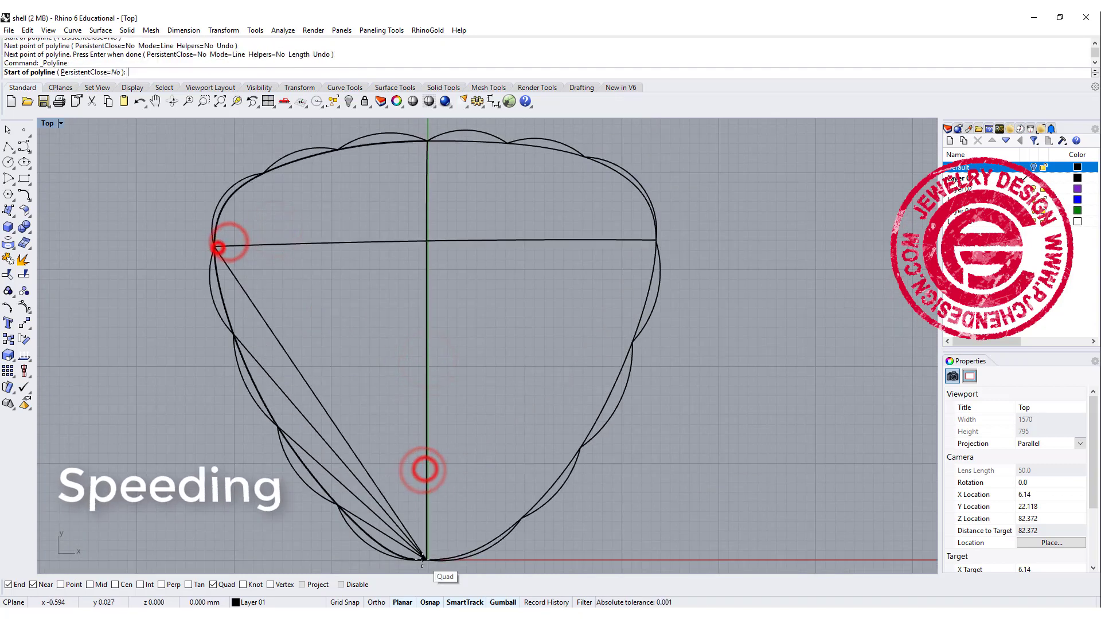
{"action": "left_click", "coordinate": [427, 559]}
{"action": "key", "text": "Return"}
{"action": "key", "text": "Return"}
{"action": "left_click", "coordinate": [428, 559]}
{"action": "left_click", "coordinate": [338, 149]}
{"action": "key", "text": "Return"}
Try a straight polyline from the bottom tip to the outline's top centre and delete the centre line.
{"action": "key", "text": "Return"}
{"action": "left_click", "coordinate": [428, 560]}
{"action": "left_click", "coordinate": [427, 141]}
{"action": "key", "text": "Return"}
{"action": "key", "text": "Return"}
{"action": "key", "text": "Return"}
{"action": "left_click", "coordinate": [428, 260]}
{"action": "left_click", "coordinate": [465, 288]}
{"action": "key", "text": "Delete"}
{"action": "right_click", "coordinate": [467, 393]}
{"action": "key", "text": "F1"}
{"action": "left_click", "coordinate": [681, 22]}
{"action": "left_click", "coordinate": [1031, 19]}
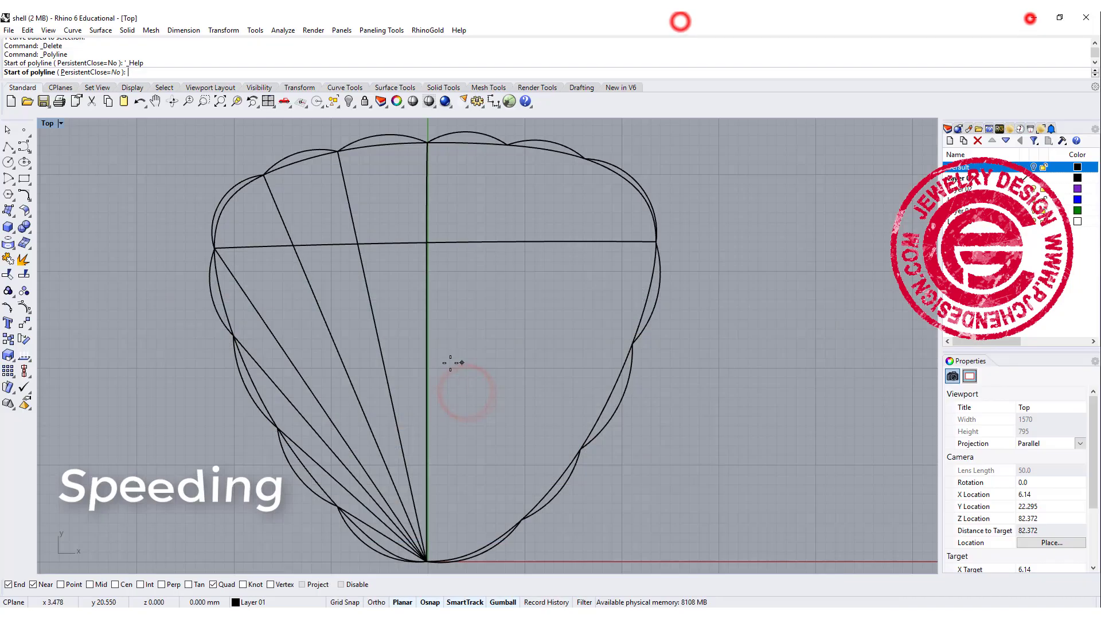
{"action": "key", "text": "Delete"}
Draw straight polylines from the bottom tip to the outline's top centre and to the first scallop joint right of it.
{"action": "left_click", "coordinate": [426, 562]}
{"action": "left_click", "coordinate": [428, 143]}
{"action": "key", "text": "Return"}
{"action": "key", "text": "Return"}
{"action": "left_click", "coordinate": [427, 562]}
{"action": "left_click", "coordinate": [507, 146]}
{"action": "key", "text": "Return"}
Draw straight polylines from the bottom tip to the second upper right scallop joint and to the cross arc's right end.
{"action": "key", "text": "Return"}
{"action": "left_click", "coordinate": [426, 563]}
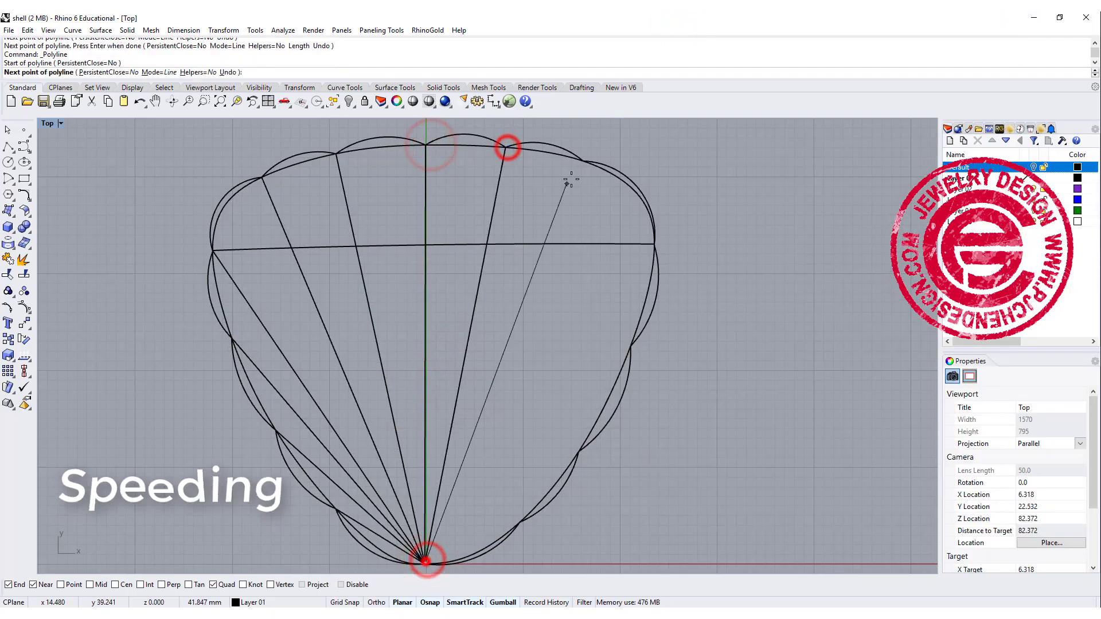
{"action": "left_click", "coordinate": [580, 165]}
{"action": "left_click", "coordinate": [653, 245]}
{"action": "key", "text": "Return"}
Draw straight polylines from the bottom tip to the right-side scallop joints below the cross arc.
{"action": "key", "text": "Return"}
{"action": "left_click", "coordinate": [427, 563]}
{"action": "left_click", "coordinate": [631, 346]}
{"action": "key", "text": "Return"}
{"action": "key", "text": "Return"}
{"action": "left_click", "coordinate": [426, 564]}
{"action": "left_click", "coordinate": [573, 447]}
{"action": "right_click_drag", "start_coordinate": [423, 566], "coordinate": [441, 469]}
{"action": "key", "text": "Return"}
Project the radiating straight lines onto the domed surface in the Top view, and hide the surface in Perspective.
{"action": "scroll", "coordinate": [621, 533], "scroll_direction": "down", "scroll_amount": 3}
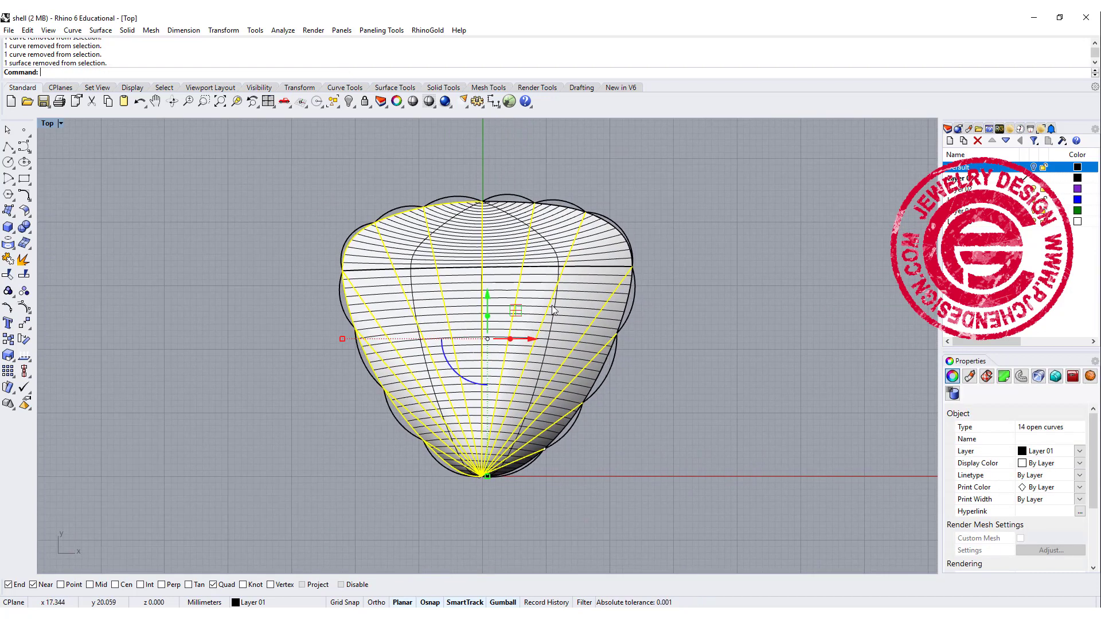
{"action": "left_click", "coordinate": [9, 244]}
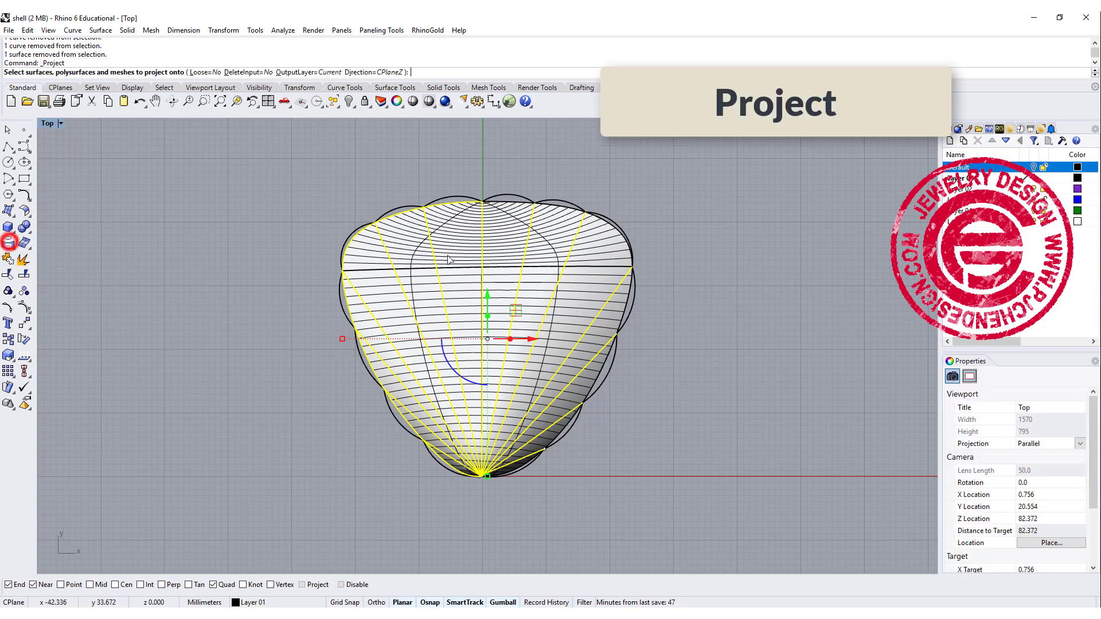
{"action": "left_click", "coordinate": [606, 265]}
{"action": "right_click", "coordinate": [607, 249]}
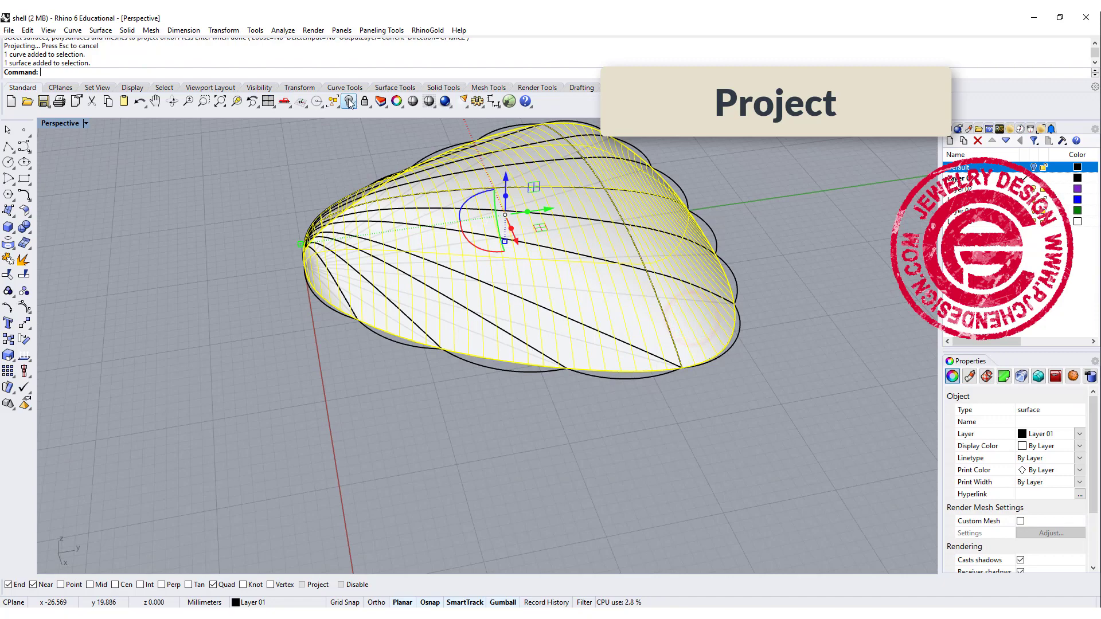
{"action": "key", "text": "ctrl+h"}
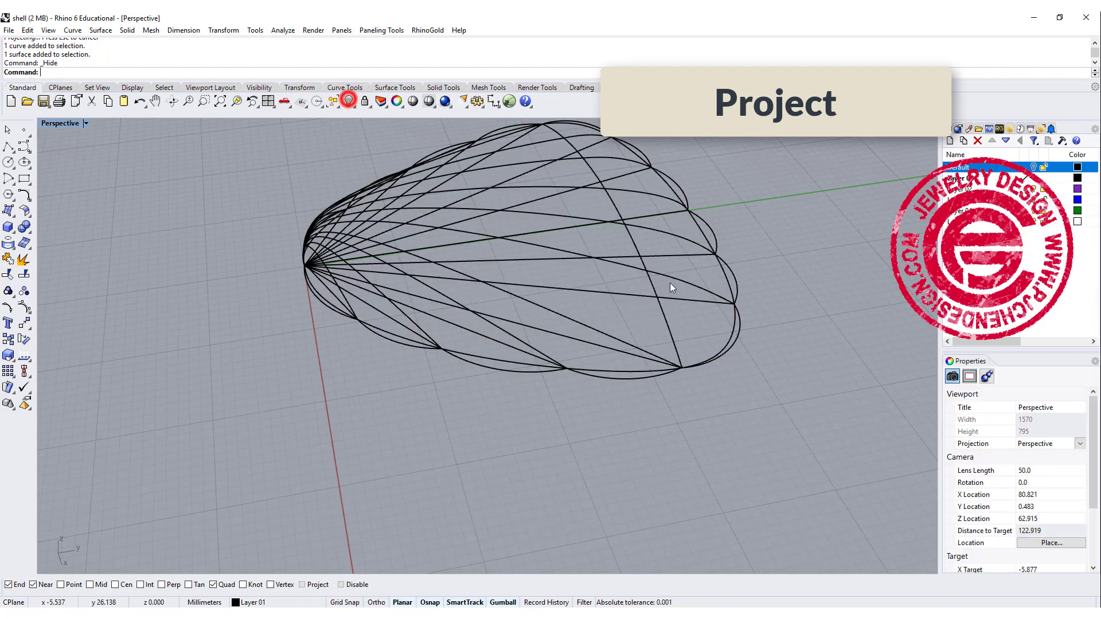
Create a Sweep 2 Rails surface from the scallop arc above the cross arc's right end, using its two projected curves as rails.
{"action": "right_click_drag", "start_coordinate": [729, 310], "coordinate": [708, 347]}
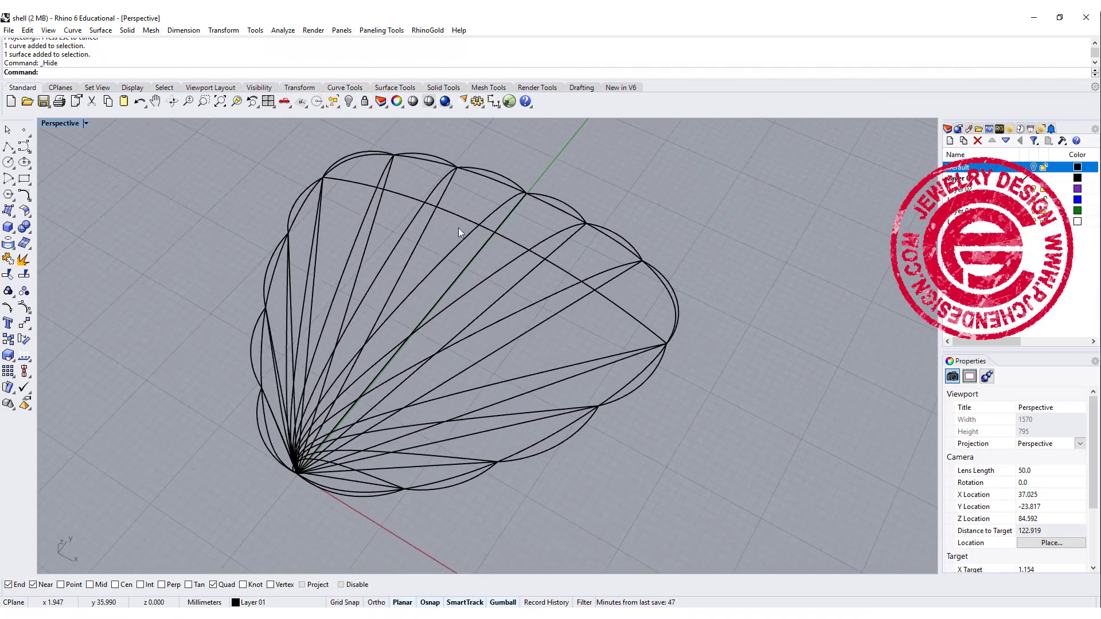
{"action": "left_click", "coordinate": [109, 32]}
{"action": "left_click", "coordinate": [139, 86]}
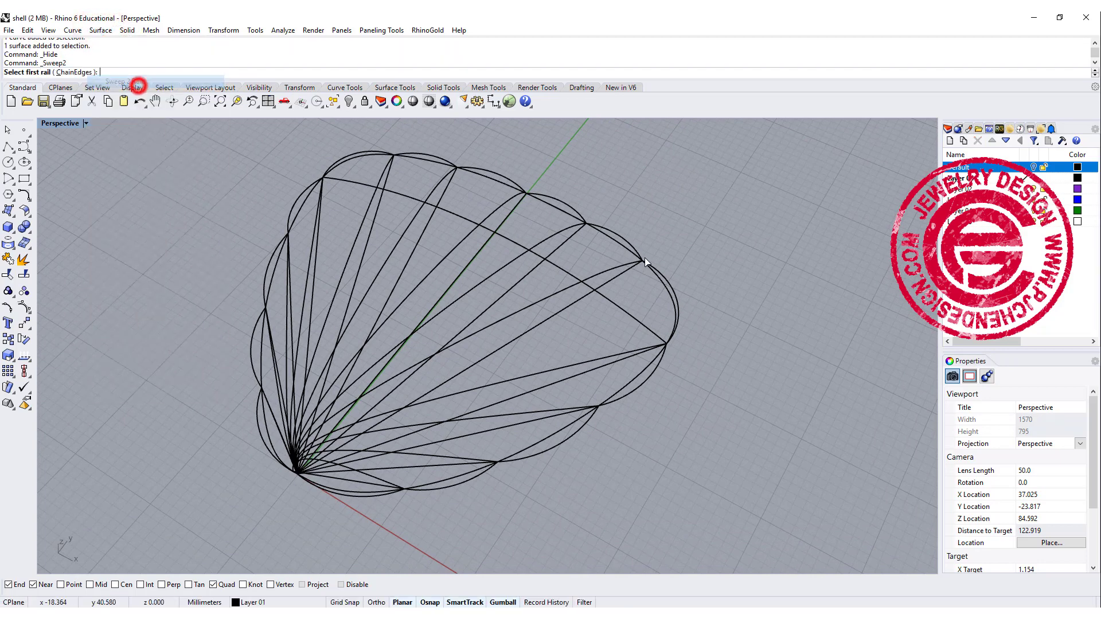
{"action": "left_click", "coordinate": [621, 263]}
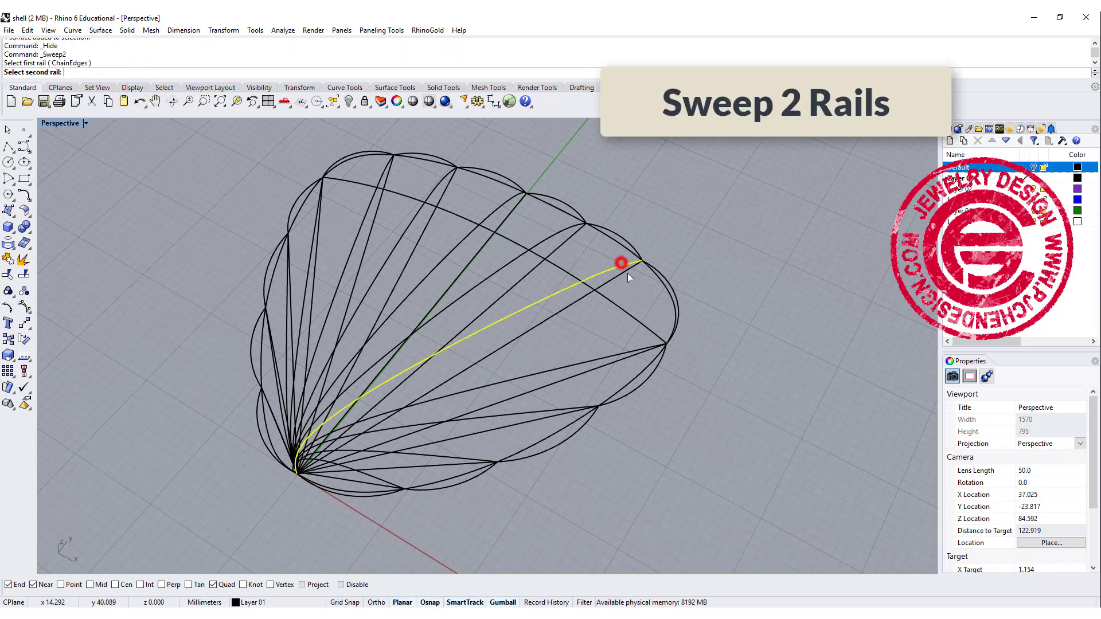
{"action": "left_click", "coordinate": [631, 354]}
{"action": "left_click", "coordinate": [680, 309]}
{"action": "key", "text": "Return"}
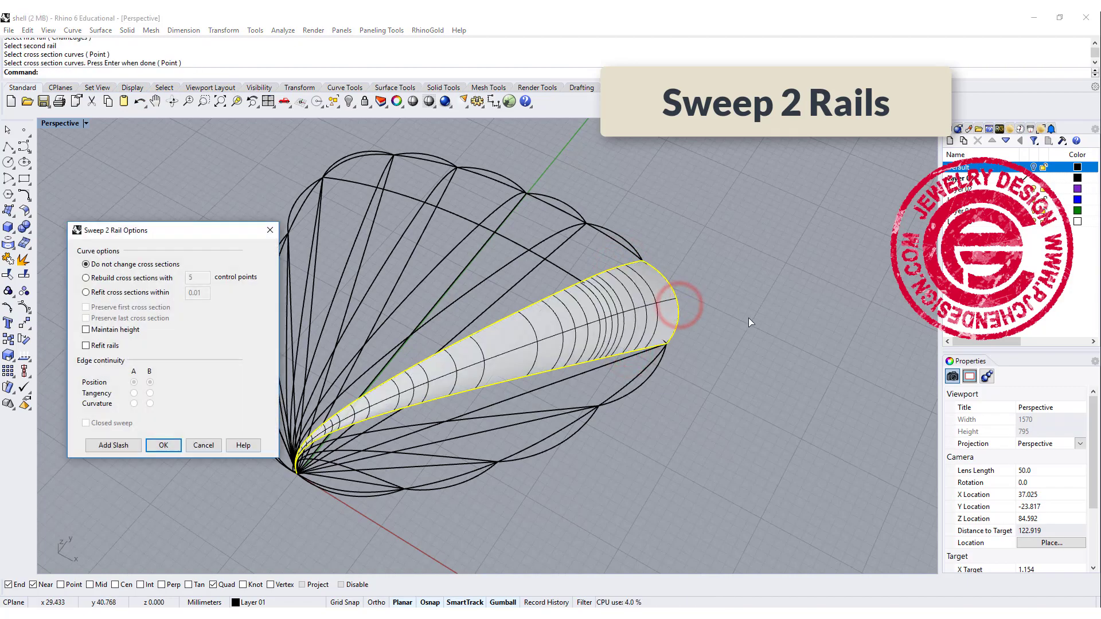
{"action": "key", "text": "Return"}
Sweep the second upper right scallop arc along its projected curve and the first rib's surface edge with Sweep 2 Rails.
{"action": "right_click_drag", "start_coordinate": [748, 319], "coordinate": [635, 352]}
{"action": "key", "text": "Return"}
{"action": "left_click", "coordinate": [561, 234]}
{"action": "left_click", "coordinate": [595, 280]}
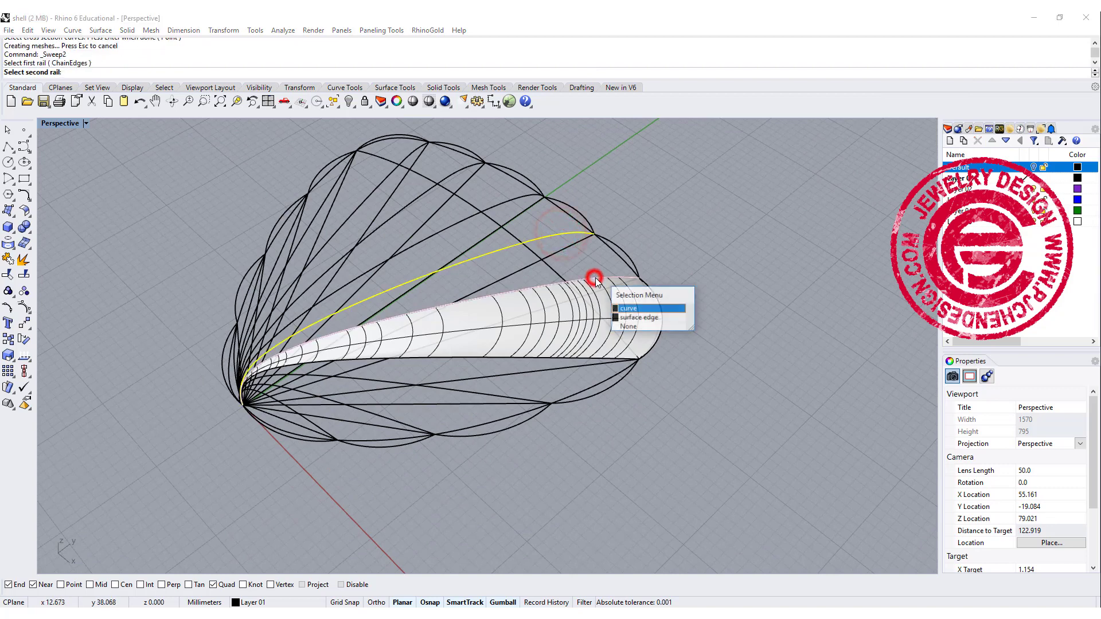
{"action": "left_click", "coordinate": [635, 318]}
{"action": "left_click", "coordinate": [637, 261]}
{"action": "key", "text": "Return"}
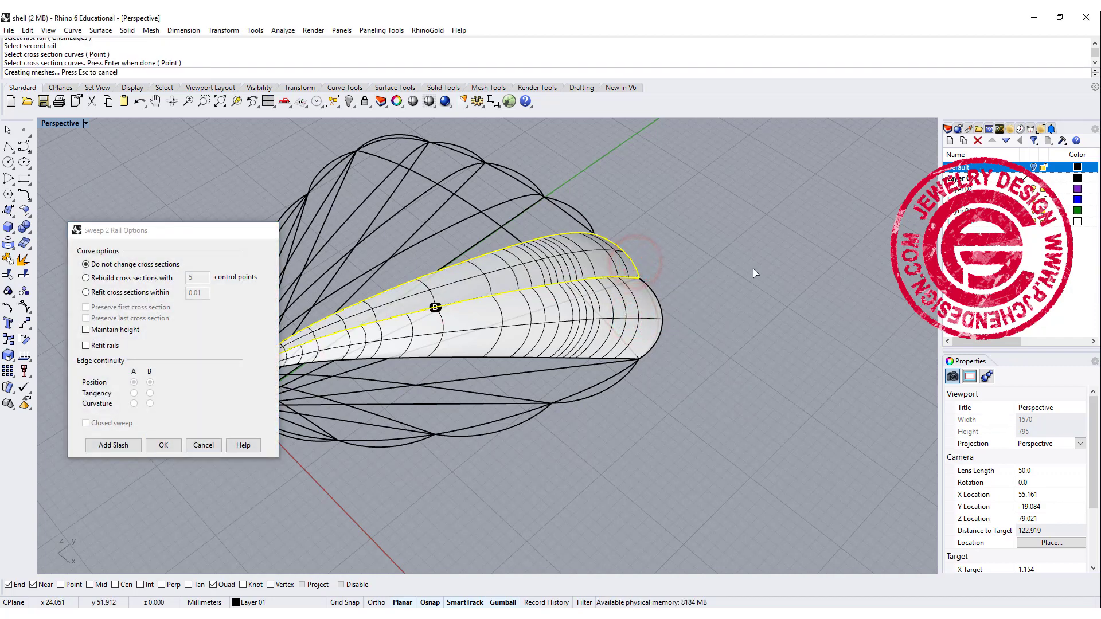
{"action": "key", "text": "Return"}
Sweep the scallop arc just right of the top centre along the projected centre curve and the second rib's edge.
{"action": "right_click_drag", "start_coordinate": [754, 270], "coordinate": [607, 315]}
{"action": "key", "text": "Return"}
{"action": "left_click", "coordinate": [496, 235]}
{"action": "left_click", "coordinate": [553, 261]}
{"action": "left_click", "coordinate": [573, 222]}
{"action": "key", "text": "Return"}
{"action": "key", "text": "Return"}
Sweep the scallop arc just left of the top centre along its projected curve and the third rib's surface edge.
{"action": "key", "text": "Return"}
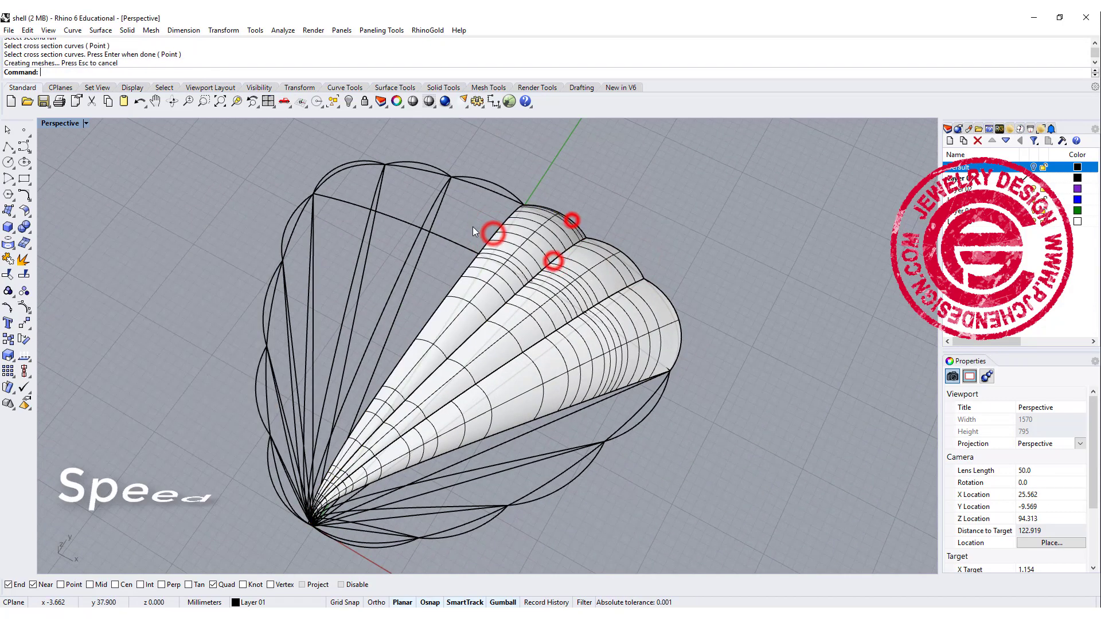
{"action": "left_click", "coordinate": [431, 211]}
{"action": "left_click", "coordinate": [502, 227]}
{"action": "left_click", "coordinate": [532, 266]}
{"action": "left_click", "coordinate": [508, 188]}
{"action": "key", "text": "Return"}
{"action": "key", "text": "Return"}
Create the fifth two-rail rib surface from the middle scallop arc on the upper left outline.
{"action": "key", "text": "Return"}
{"action": "left_click", "coordinate": [362, 233]}
{"action": "key", "text": "Return"}
Sweep the next upper left scallop arc along its projected curve and the neighbouring rib's surface edge with Sweep 2 Rails.
{"action": "key", "text": "Return"}
{"action": "left_click", "coordinate": [327, 192]}
{"action": "left_click", "coordinate": [362, 191]}
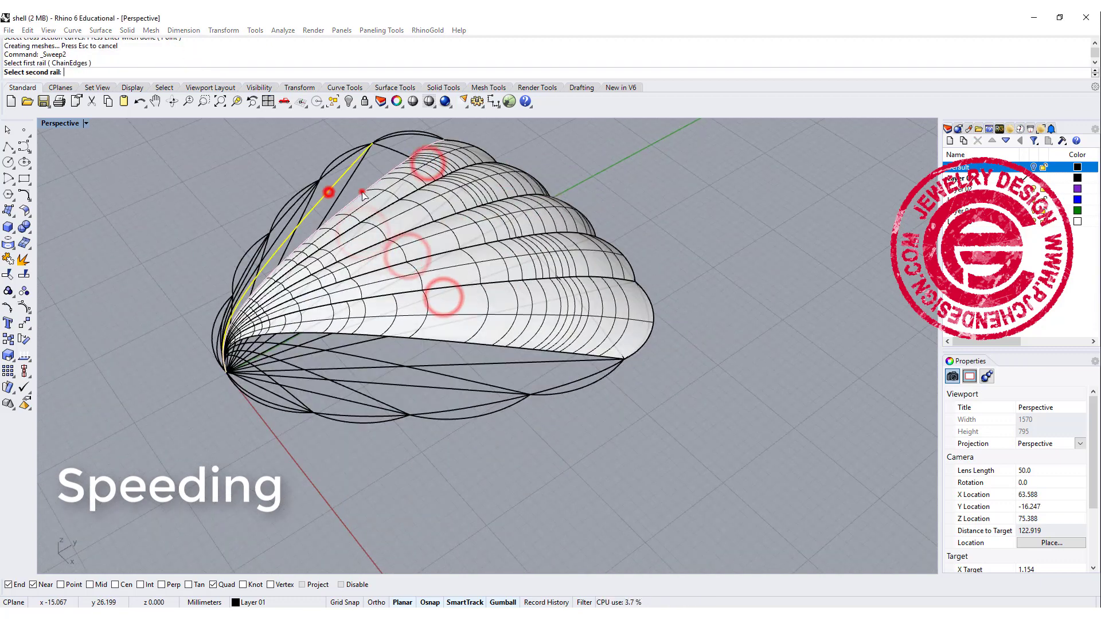
{"action": "left_click", "coordinate": [395, 229]}
{"action": "left_click", "coordinate": [406, 145]}
{"action": "key", "text": "Return"}
{"action": "key", "text": "Return"}
Sweep the first open lower right scallop arc along the adjacent rib's edge and its projected curve.
{"action": "key", "text": "Return"}
{"action": "left_click", "coordinate": [472, 343]}
{"action": "left_click", "coordinate": [497, 386]}
{"action": "left_click", "coordinate": [433, 395]}
{"action": "key", "text": "Return"}
{"action": "key", "text": "Return"}
Create another two-rail rib surface from the following open scallop arc down the shell's side.
{"action": "key", "text": "Return"}
{"action": "right_click_drag", "start_coordinate": [580, 383], "coordinate": [534, 344]}
{"action": "left_click", "coordinate": [531, 315]}
{"action": "left_click", "coordinate": [580, 339]}
{"action": "left_click", "coordinate": [553, 354]}
{"action": "key", "text": "Return"}
{"action": "key", "text": "Return"}
Sweep the next open side scallop arc between its projected curve and the neighbouring rib's surface edge.
{"action": "key", "text": "Return"}
{"action": "left_click", "coordinate": [622, 318]}
{"action": "key", "text": "Return"}
{"action": "left_click", "coordinate": [580, 356]}
{"action": "left_click", "coordinate": [615, 384]}
{"action": "key", "text": "Return"}
{"action": "key", "text": "Return"}
Sweep the remaining side scallop arc above the base along the adjacent rib edge and its projected curve.
{"action": "left_click", "coordinate": [572, 355]}
{"action": "left_click", "coordinate": [599, 379]}
{"action": "right_click_drag", "start_coordinate": [612, 397], "coordinate": [694, 321]}
{"action": "left_click", "coordinate": [596, 298]}
{"action": "right_click", "coordinate": [725, 285]}
{"action": "left_click", "coordinate": [667, 243]}
{"action": "left_click", "coordinate": [599, 296]}
{"action": "left_click", "coordinate": [669, 288]}
{"action": "key", "text": "Return"}
{"action": "key", "text": "Return"}
Select the extra curves and surface on the shell and hide them.
{"action": "key", "text": "Return"}
{"action": "left_click", "coordinate": [581, 296]}
{"action": "left_click", "coordinate": [602, 331]}
{"action": "left_click", "coordinate": [465, 342]}
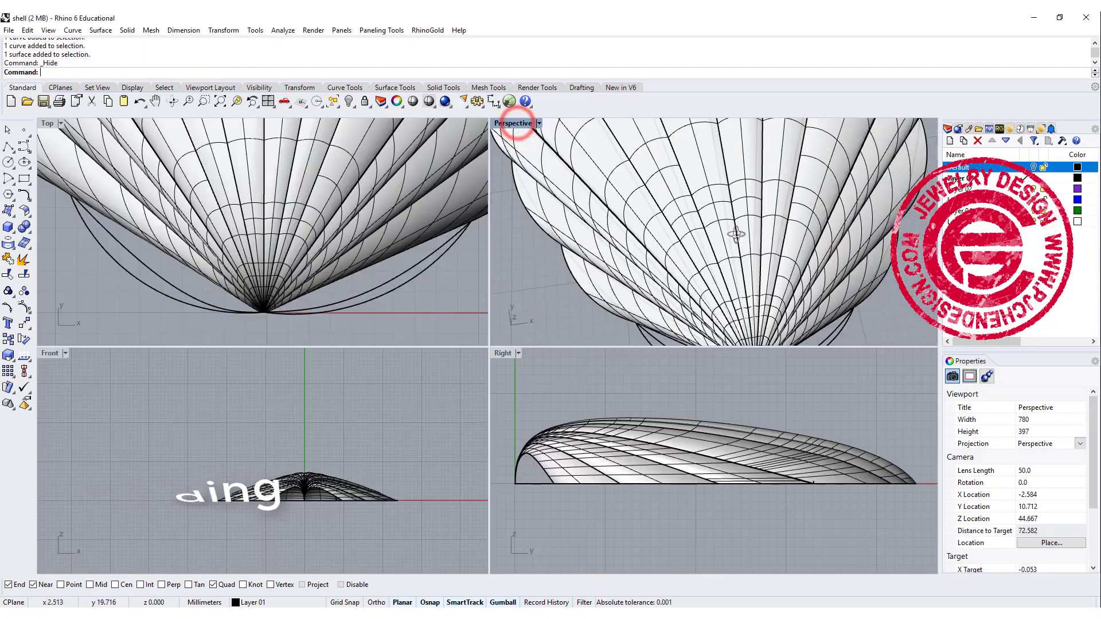
Split the lowest right projected rail curve at a point near its crest, using Split's Point option.
{"action": "right_click_drag", "start_coordinate": [736, 235], "coordinate": [725, 216]}
{"action": "double_click", "coordinate": [514, 123]}
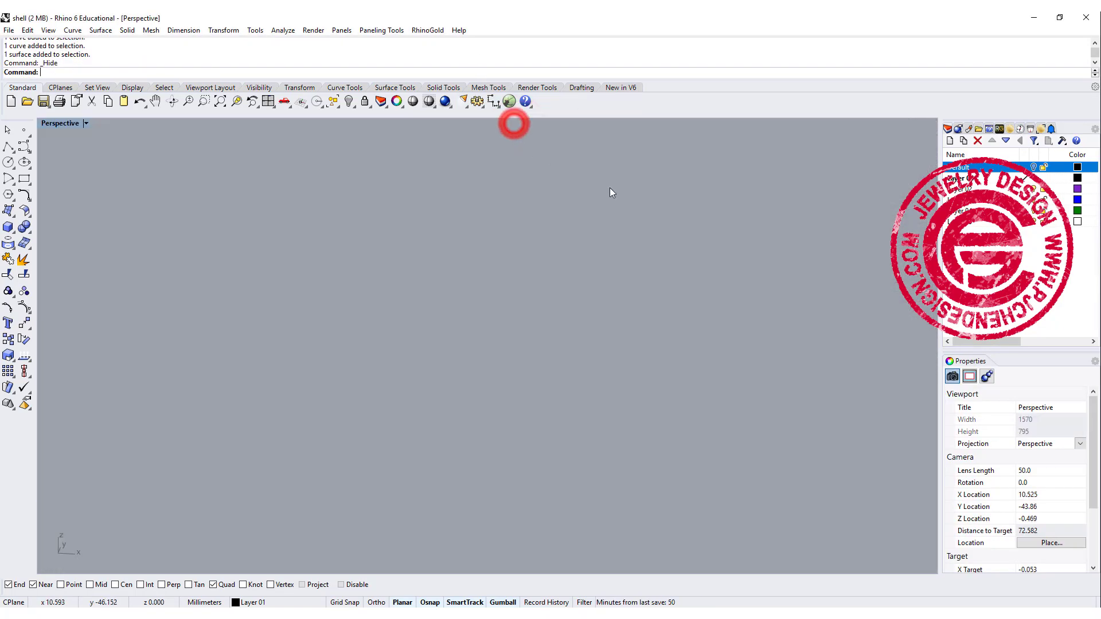
{"action": "scroll", "coordinate": [610, 190], "scroll_direction": "down", "scroll_amount": 8}
{"action": "right_click_drag", "start_coordinate": [611, 190], "coordinate": [610, 383], "text": "shift"}
{"action": "scroll", "coordinate": [573, 286], "scroll_direction": "up", "scroll_amount": 6}
{"action": "right_click_drag", "start_coordinate": [572, 291], "coordinate": [570, 401]}
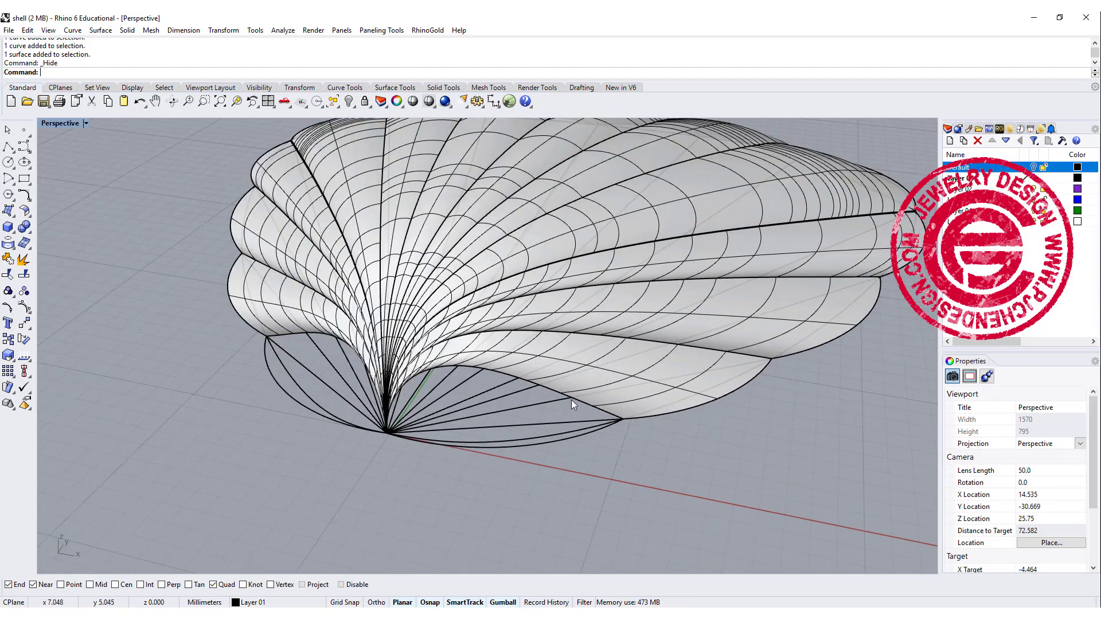
{"action": "left_click", "coordinate": [572, 399]}
{"action": "left_click", "coordinate": [608, 431]}
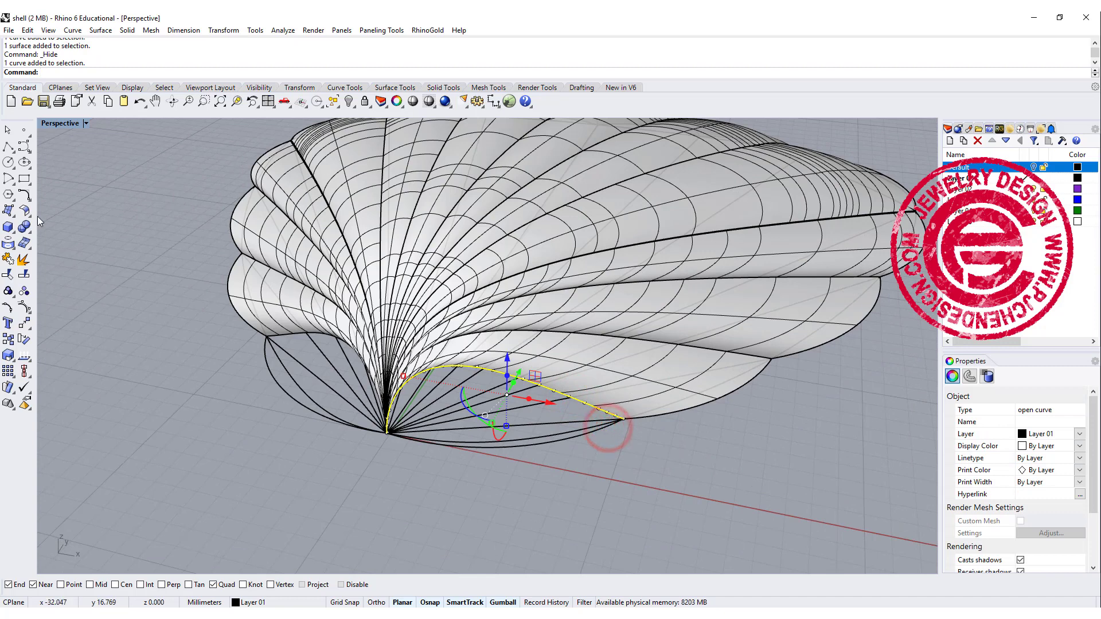
{"action": "left_click", "coordinate": [24, 276]}
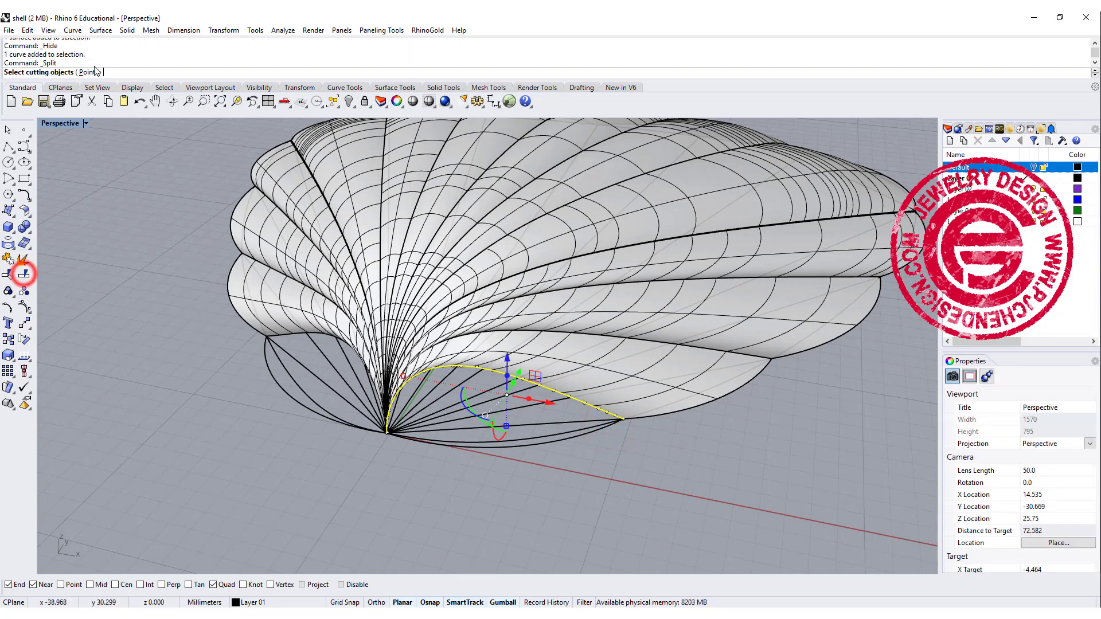
{"action": "left_click", "coordinate": [94, 72]}
{"action": "left_click", "coordinate": [484, 370]}
{"action": "right_click", "coordinate": [553, 503]}
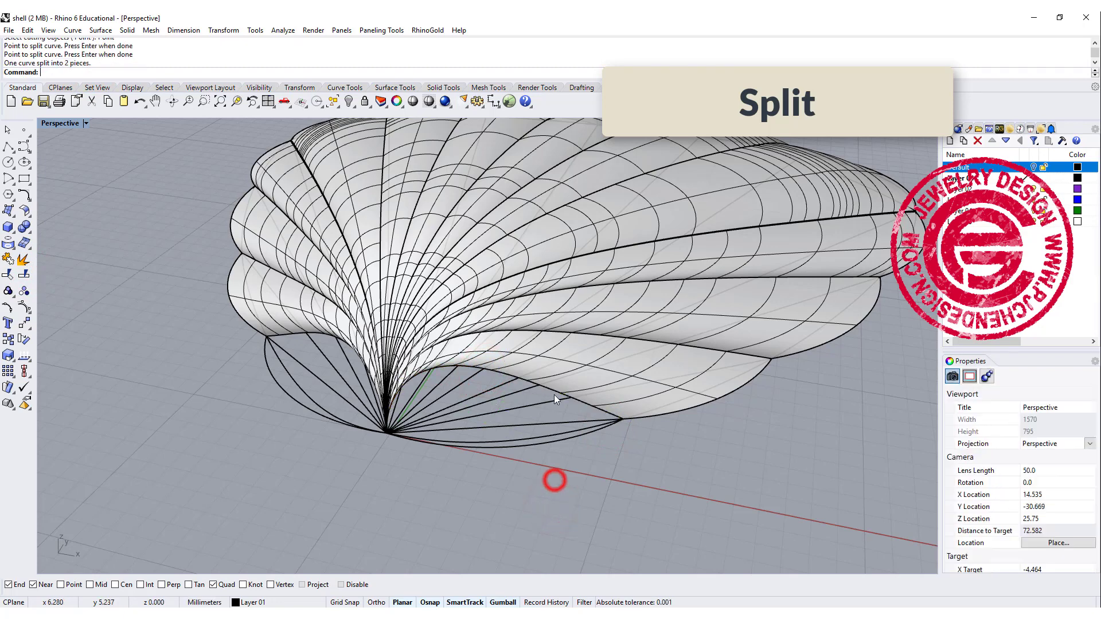
Sweep the bottom right outline arc with Sweep 2 Rails, using the two pieces of the split curve as rails.
{"action": "left_click", "coordinate": [100, 30]}
{"action": "left_click", "coordinate": [117, 83]}
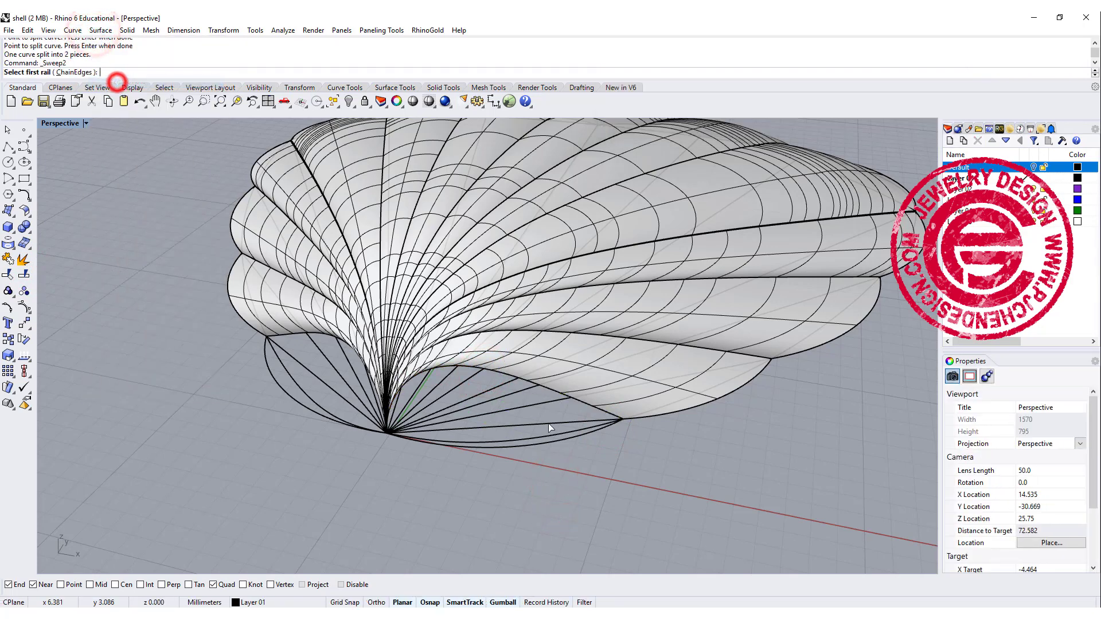
{"action": "left_click", "coordinate": [543, 389]}
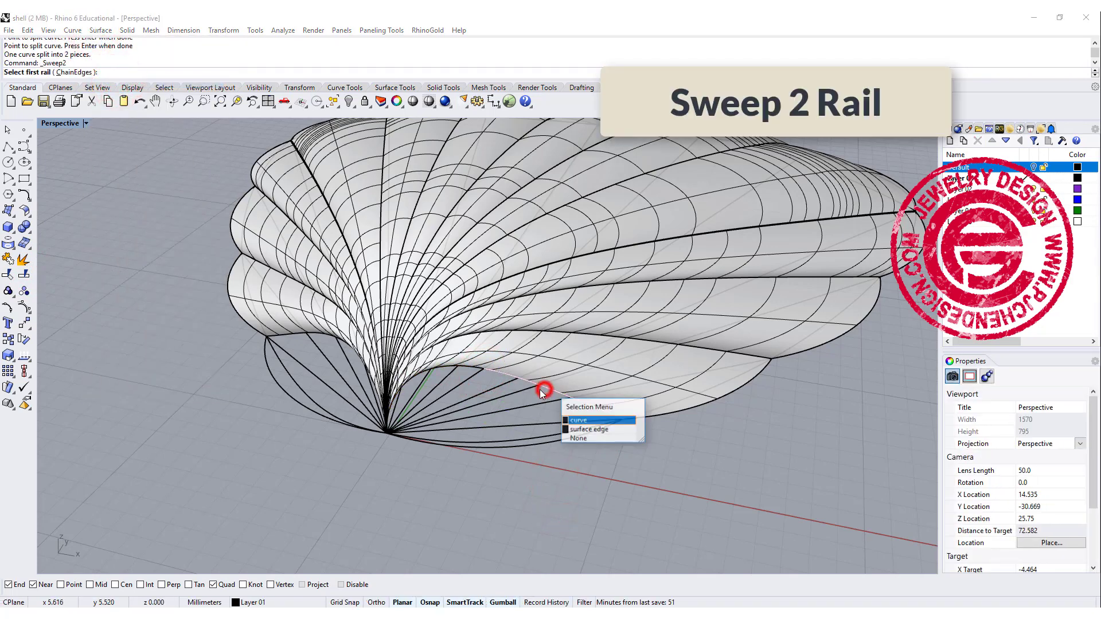
{"action": "left_click", "coordinate": [576, 420]}
{"action": "left_click", "coordinate": [474, 367]}
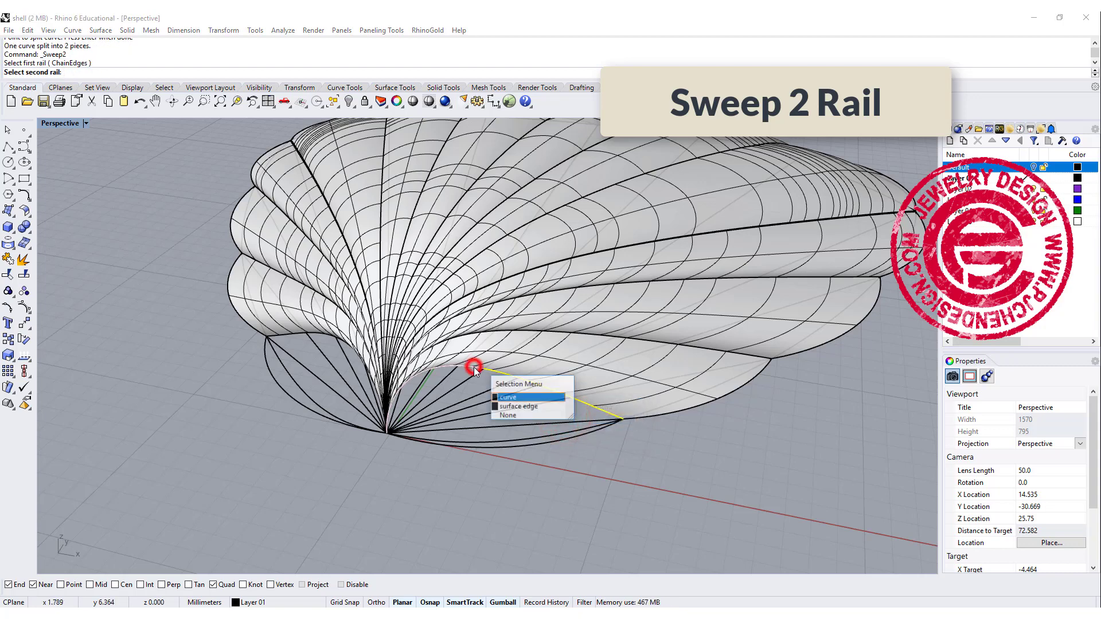
{"action": "left_click", "coordinate": [505, 397]}
{"action": "left_click", "coordinate": [515, 447]}
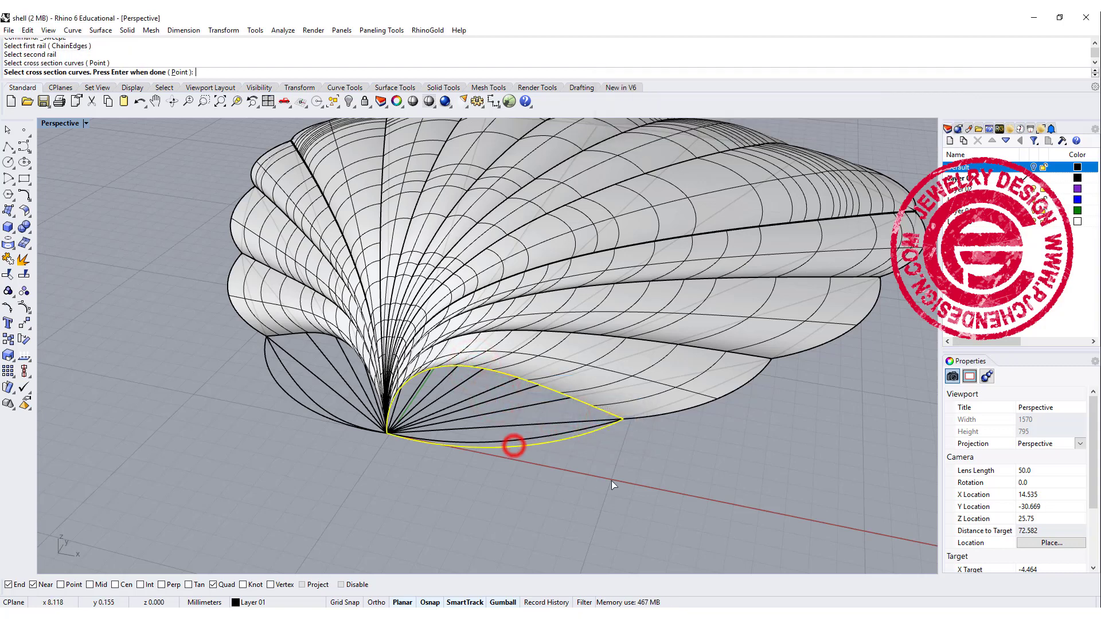
{"action": "key", "text": "Return"}
{"action": "key", "text": "Return"}
Split the lowest left projected rail curve at a point near its crest with the Point option.
{"action": "right_click_drag", "start_coordinate": [616, 470], "coordinate": [598, 442]}
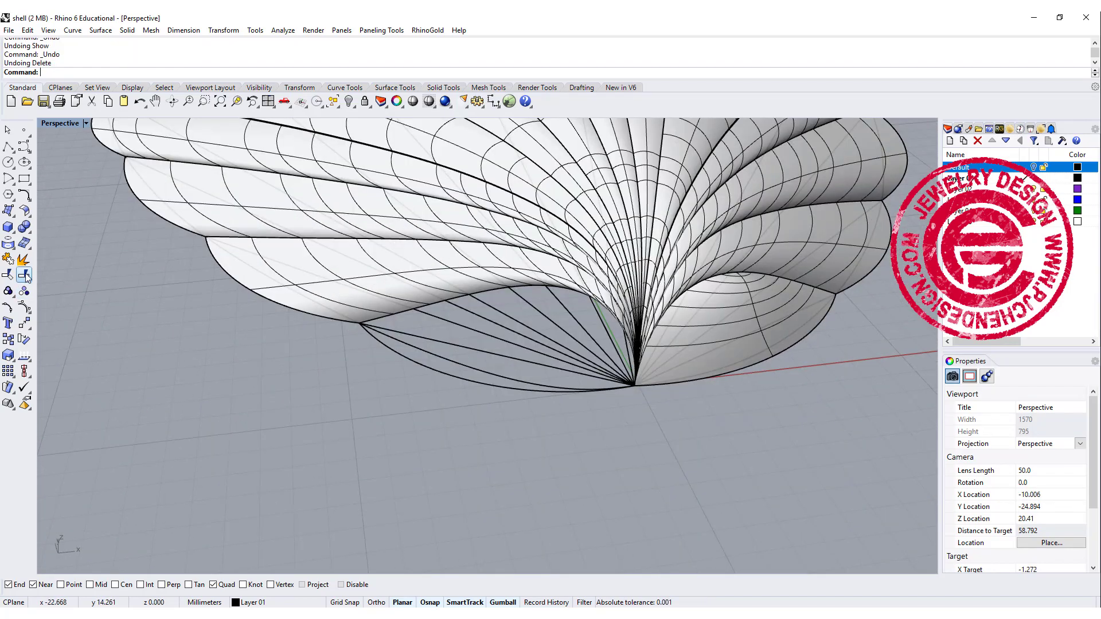
{"action": "left_click", "coordinate": [26, 277]}
{"action": "left_click", "coordinate": [81, 72]}
{"action": "left_click", "coordinate": [490, 290]}
{"action": "left_click", "coordinate": [518, 287]}
{"action": "key", "text": "Return"}
Sweep the bottom left outline arc along the two split pieces of the left rail curve to close the last gap.
{"action": "left_click", "coordinate": [101, 30]}
{"action": "left_click", "coordinate": [132, 79]}
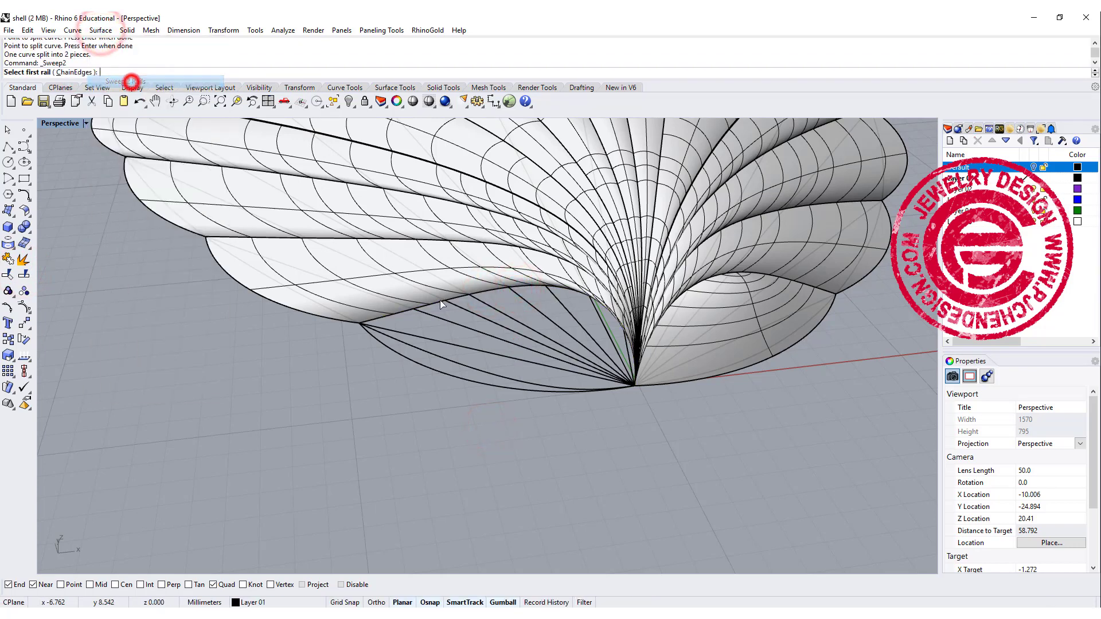
{"action": "left_click", "coordinate": [434, 302]}
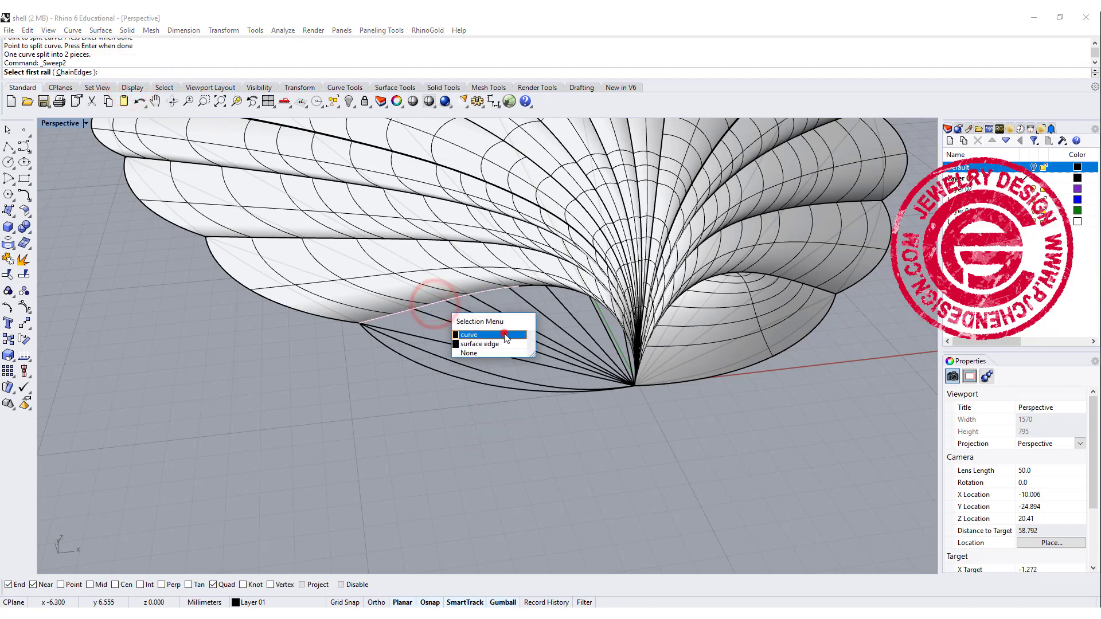
{"action": "left_click", "coordinate": [504, 333]}
{"action": "left_click", "coordinate": [533, 287]}
{"action": "left_click", "coordinate": [574, 315]}
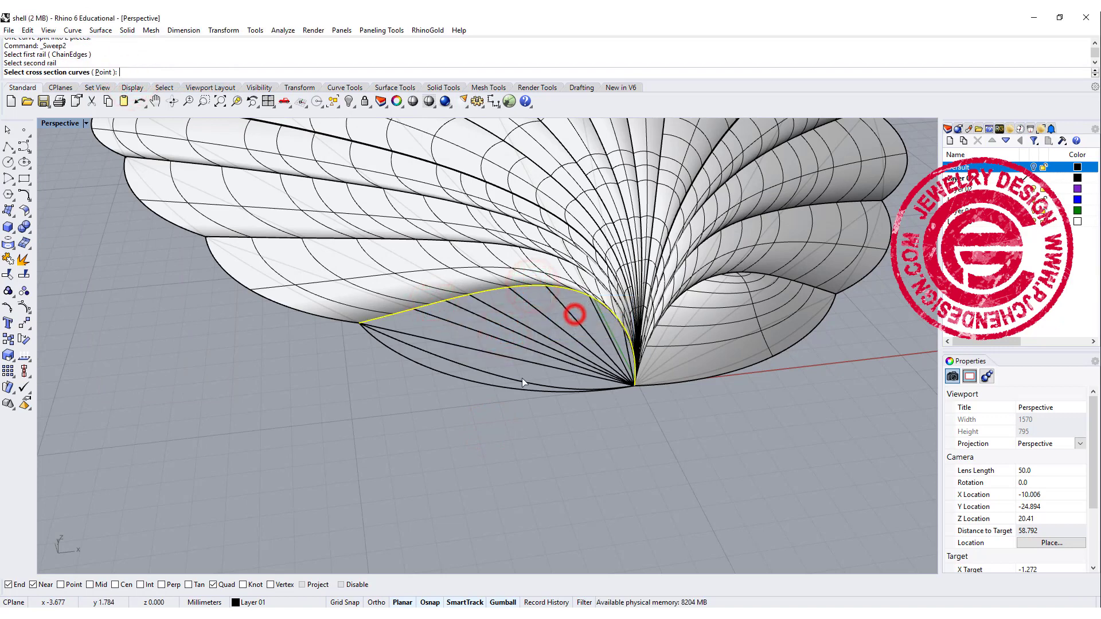
{"action": "left_click", "coordinate": [512, 392]}
{"action": "key", "text": "Return"}
{"action": "key", "text": "Return"}
Select everything and join the rib surfaces into a single polysurface.
{"action": "right_click_drag", "start_coordinate": [552, 425], "coordinate": [748, 430]}
{"action": "scroll", "coordinate": [616, 303], "scroll_direction": "down", "scroll_amount": 10}
{"action": "key", "text": "ctrl+a"}
{"action": "left_click", "coordinate": [23, 259]}
{"action": "right_click_drag", "start_coordinate": [202, 249], "coordinate": [462, 456]}
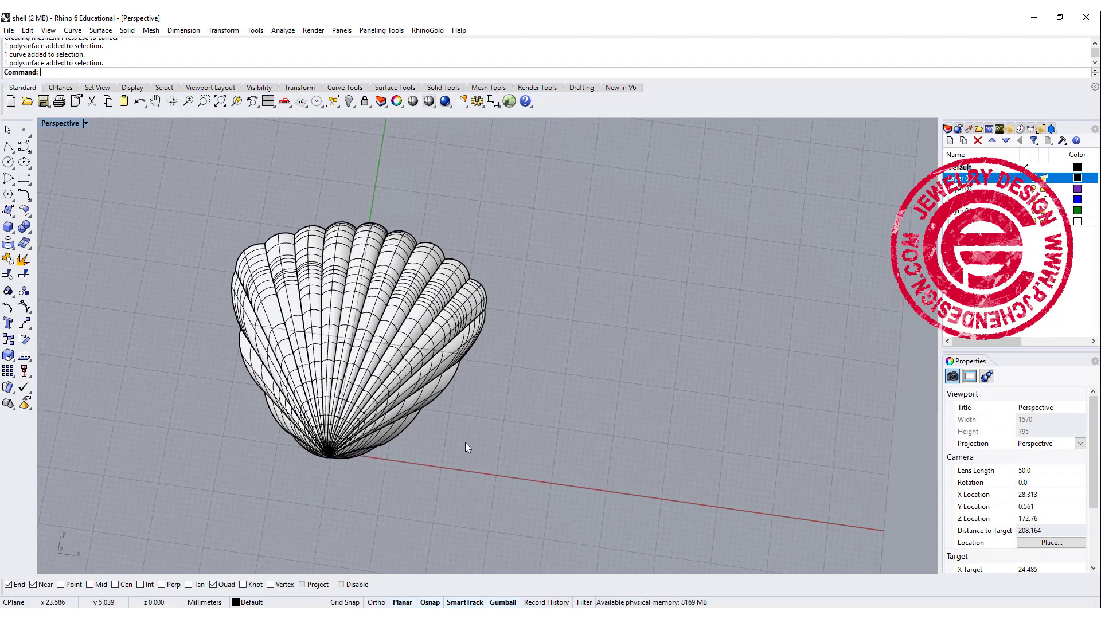